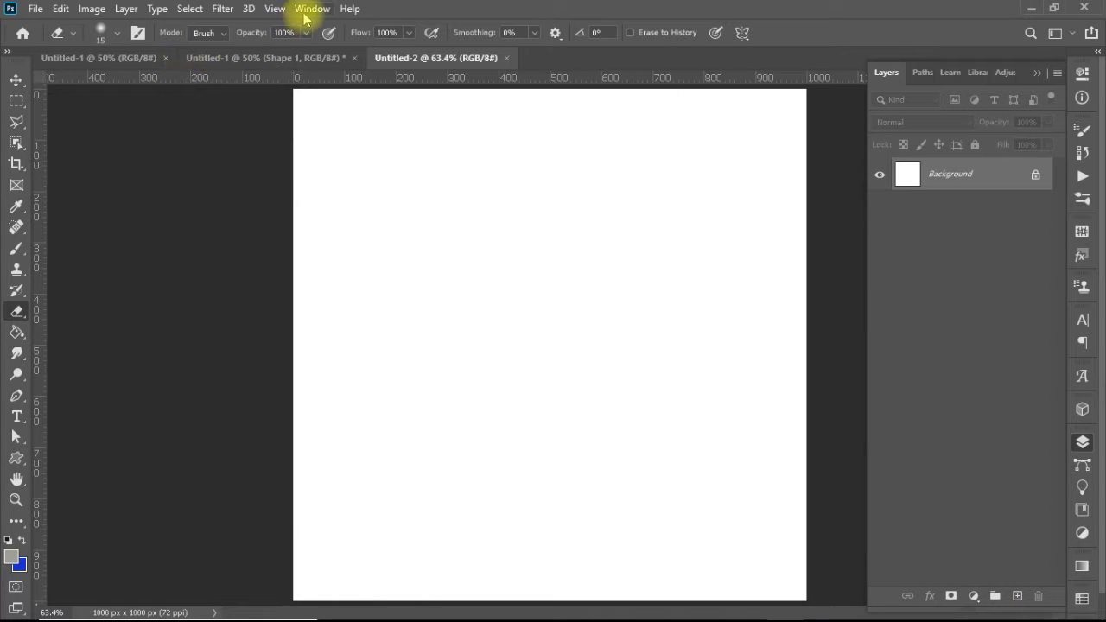
Step: Cover the 1000 px canvas with a 20-column by 20-row guide layout
left_click(277, 10)
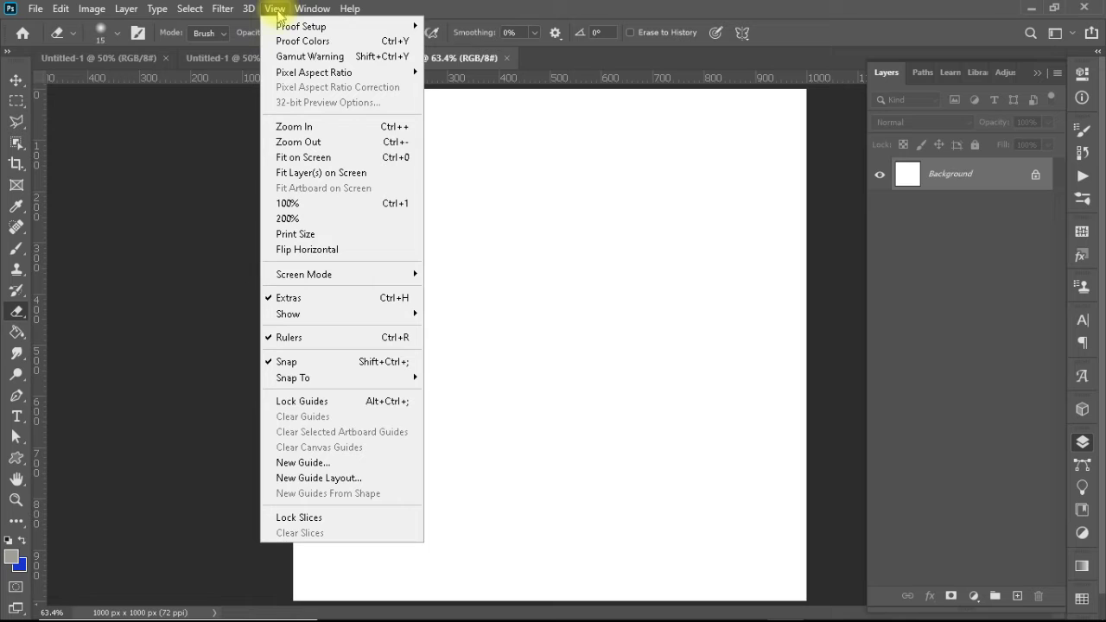
left_click(335, 481)
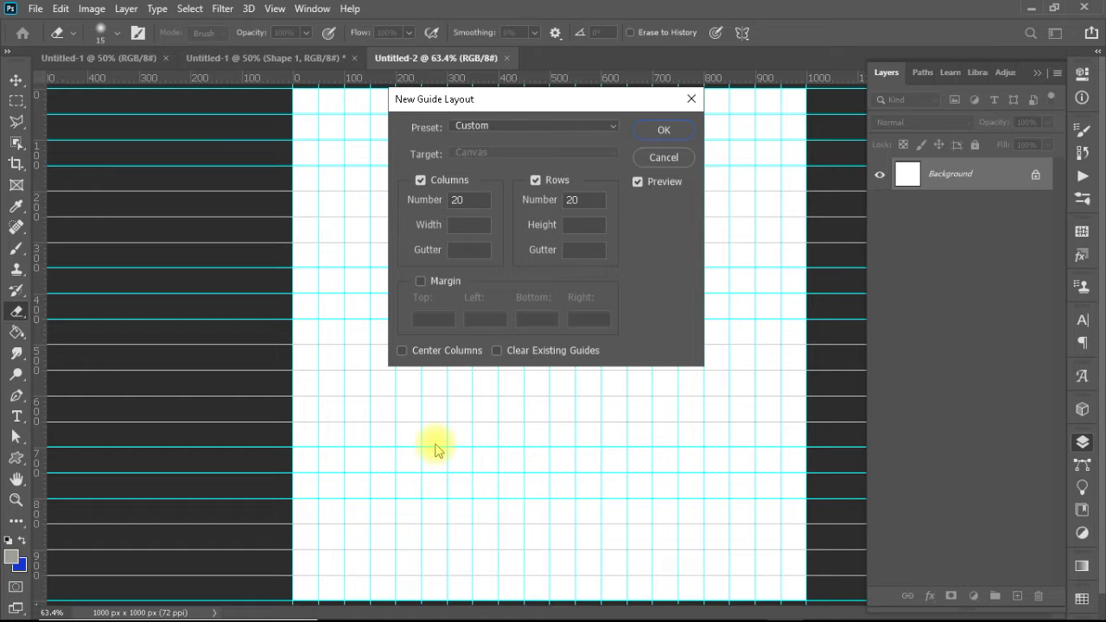
left_click(662, 133)
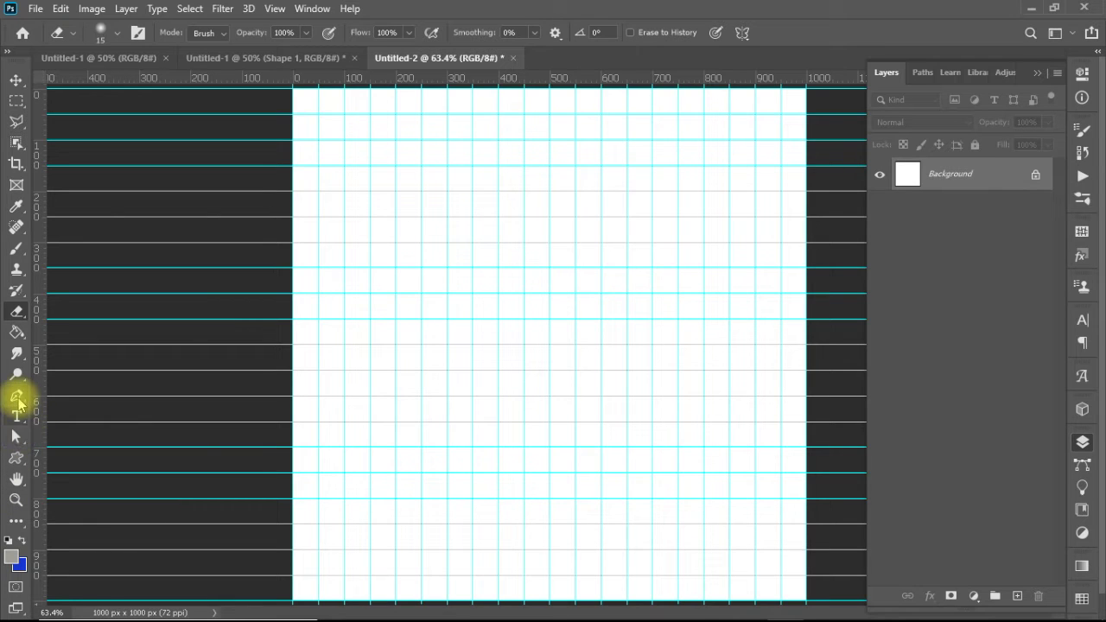
left_click(16, 396)
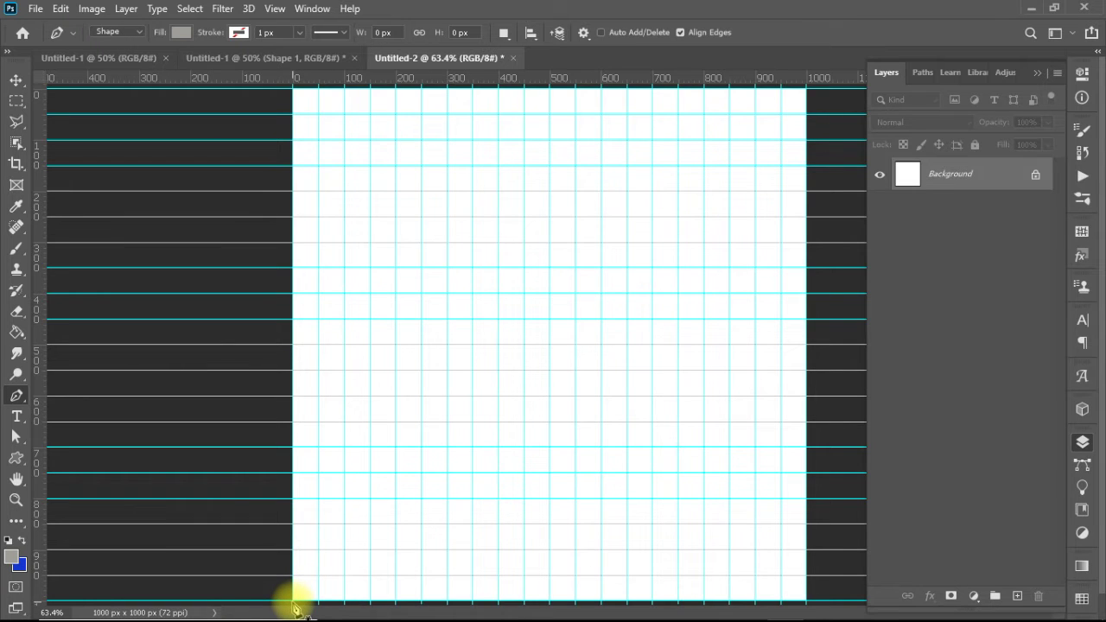
Step: Draw the bent floor-and-wall corner line with no fill and a black 4 px stroke
left_click(292, 600)
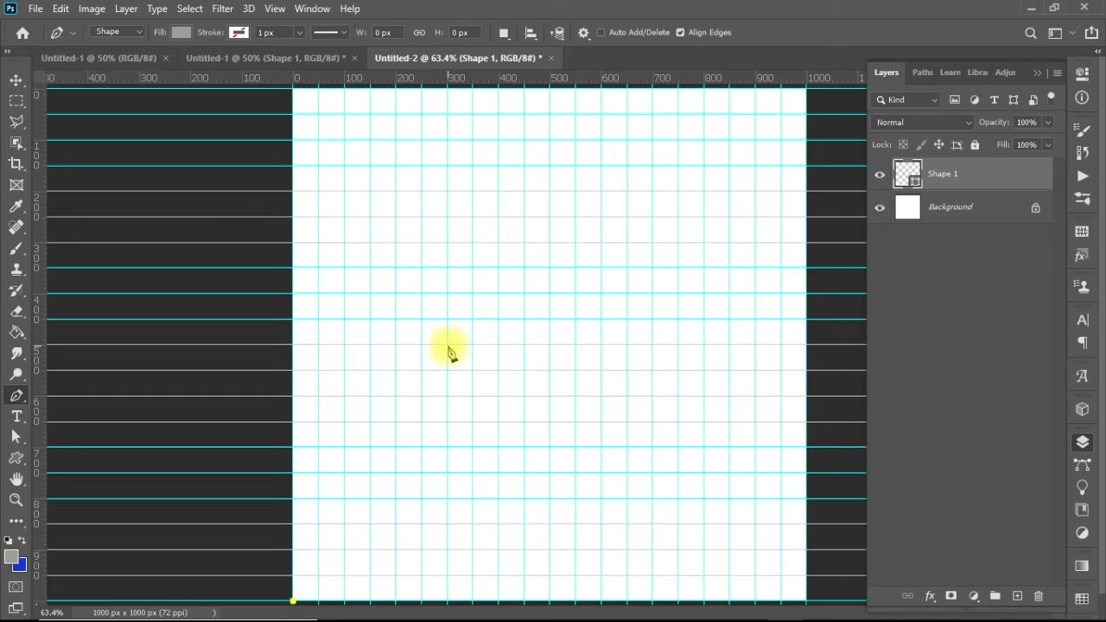
left_click(447, 345)
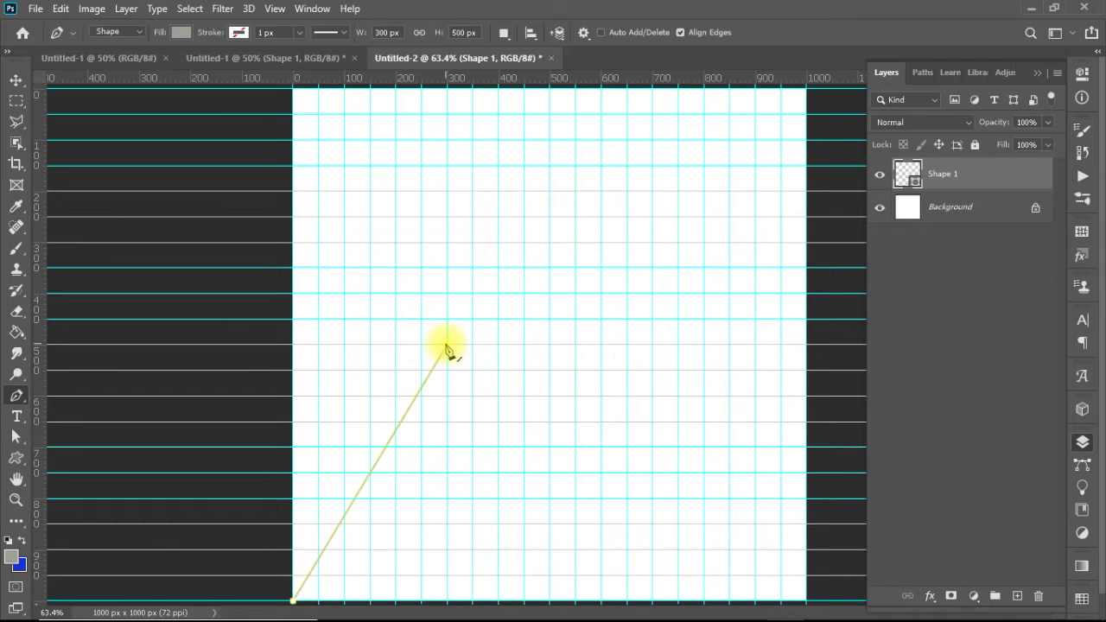
left_click(447, 89)
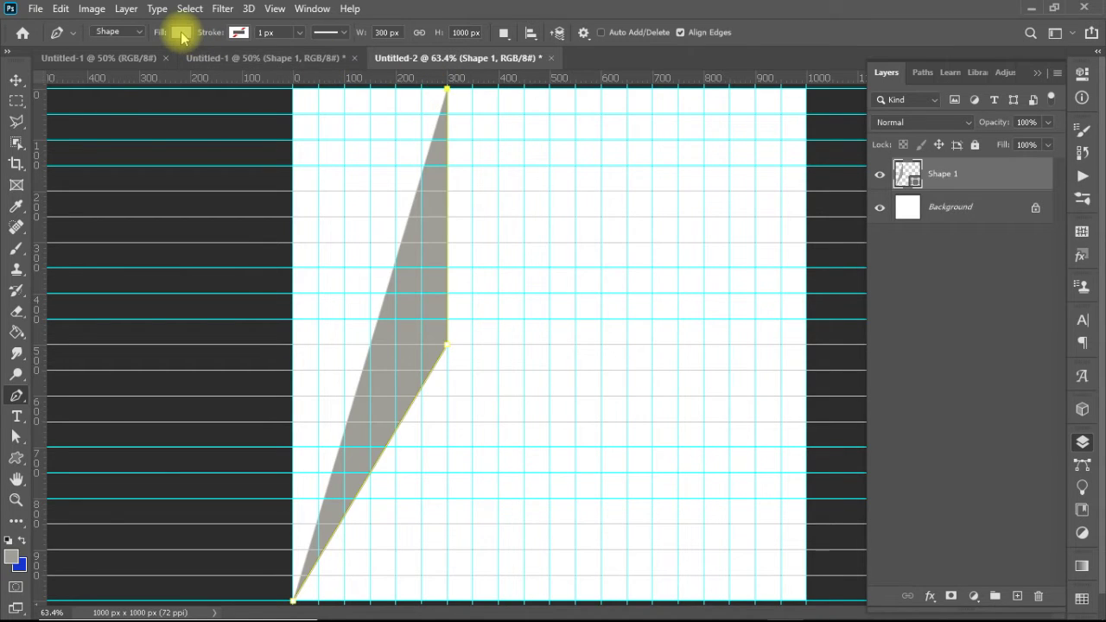
left_click(180, 33)
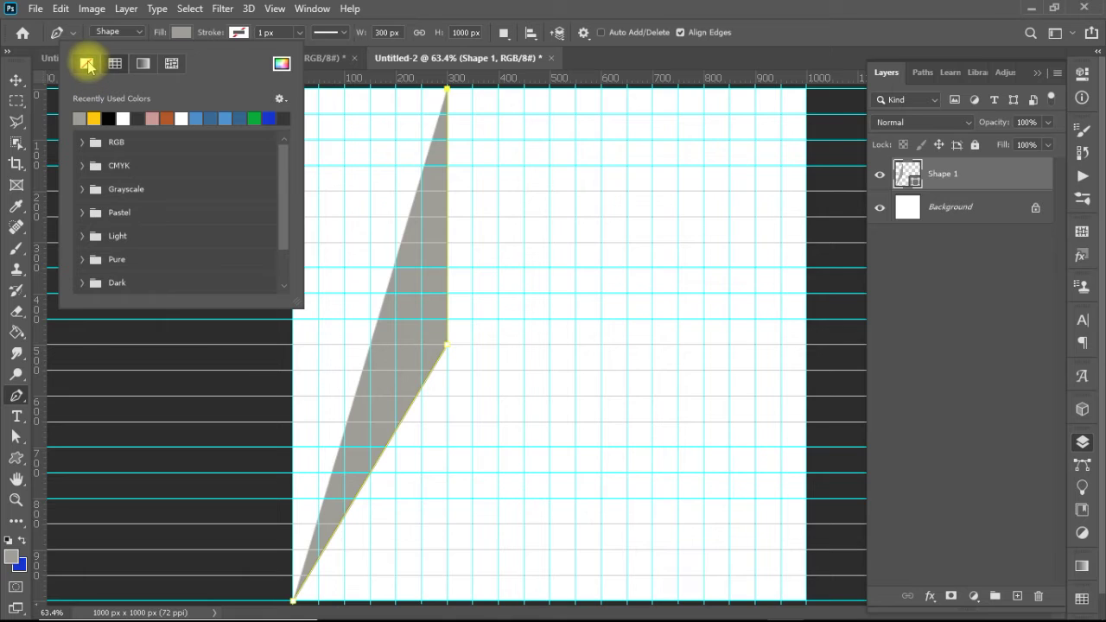
left_click(87, 65)
left_click(243, 35)
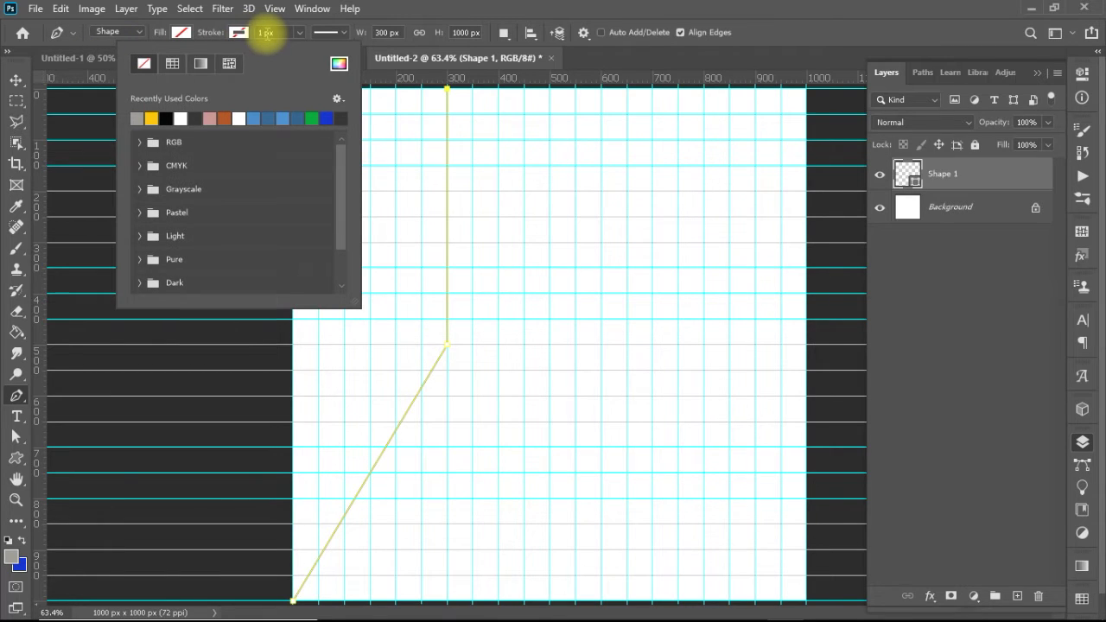
left_click(266, 32)
type("4")
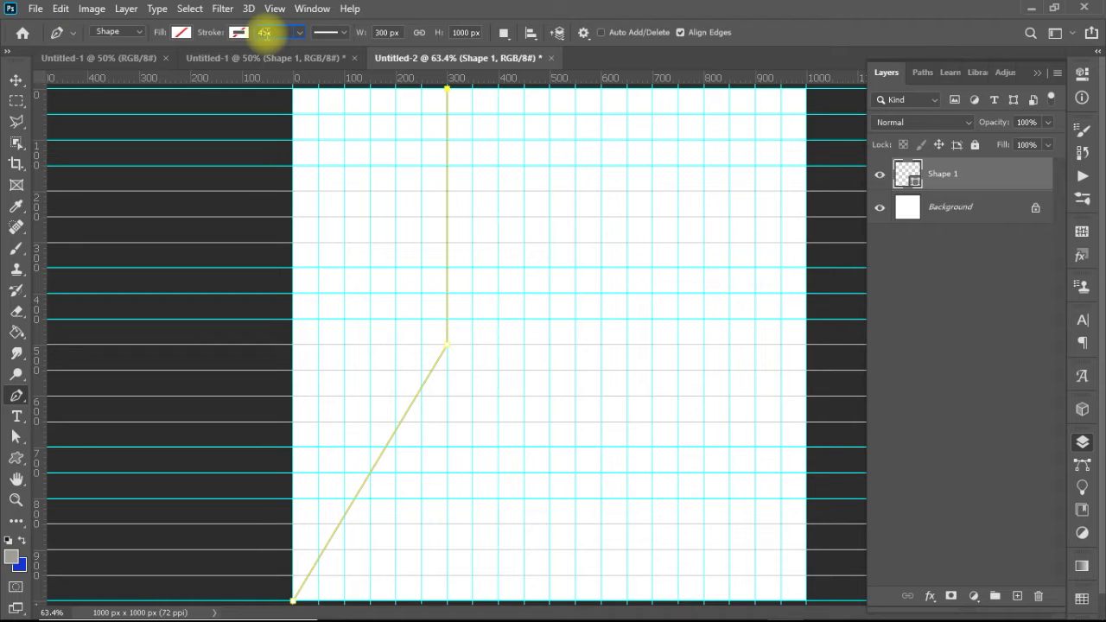
left_click(236, 32)
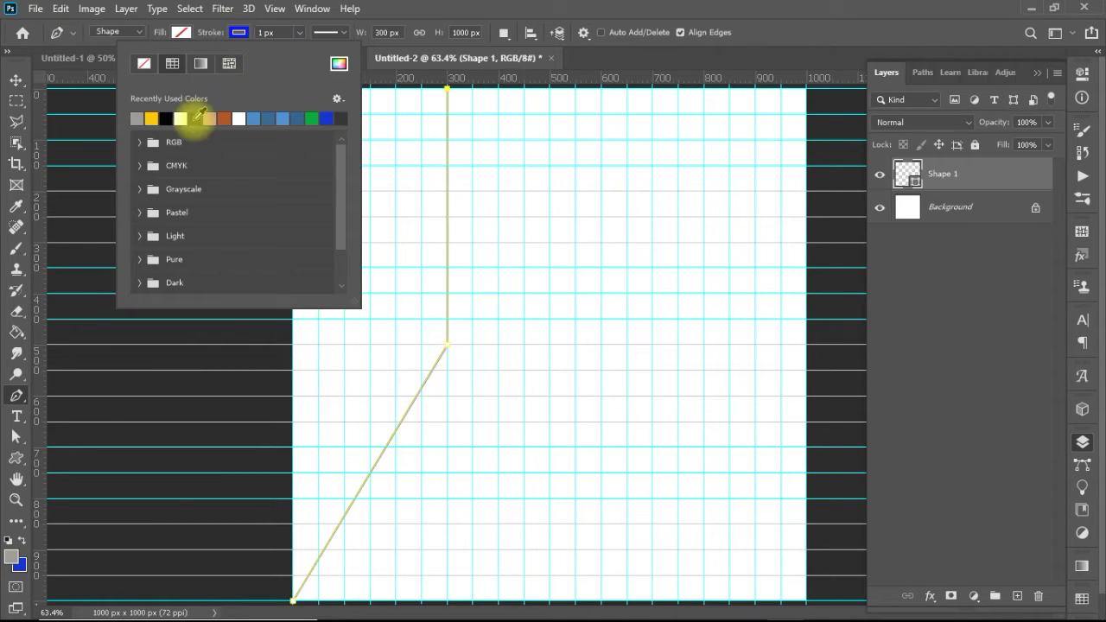
left_click(166, 119)
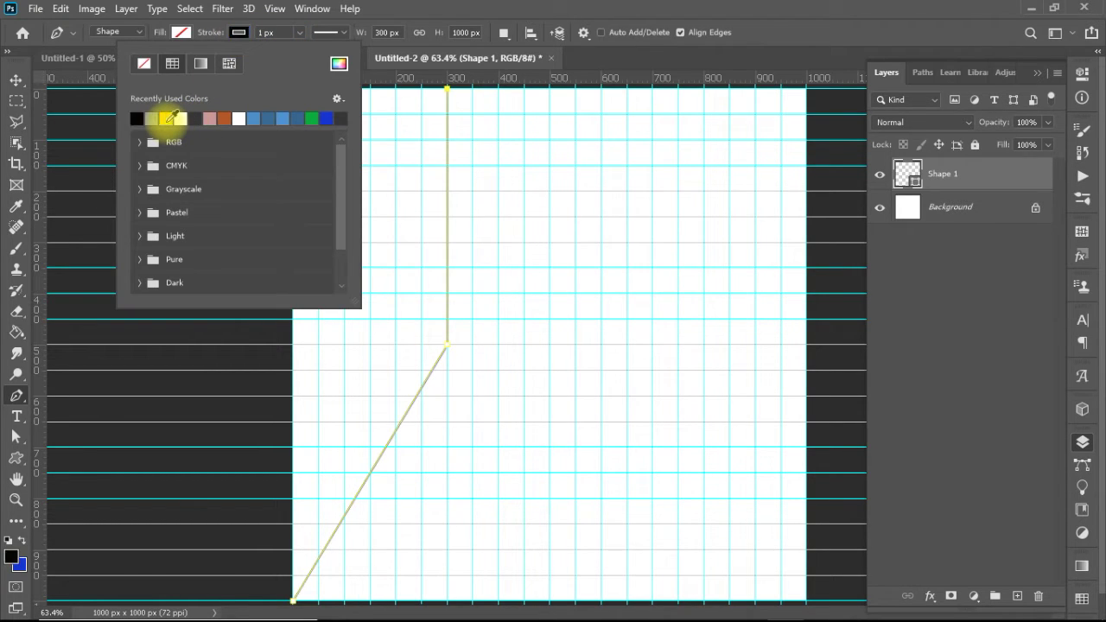
type("4")
key("Return")
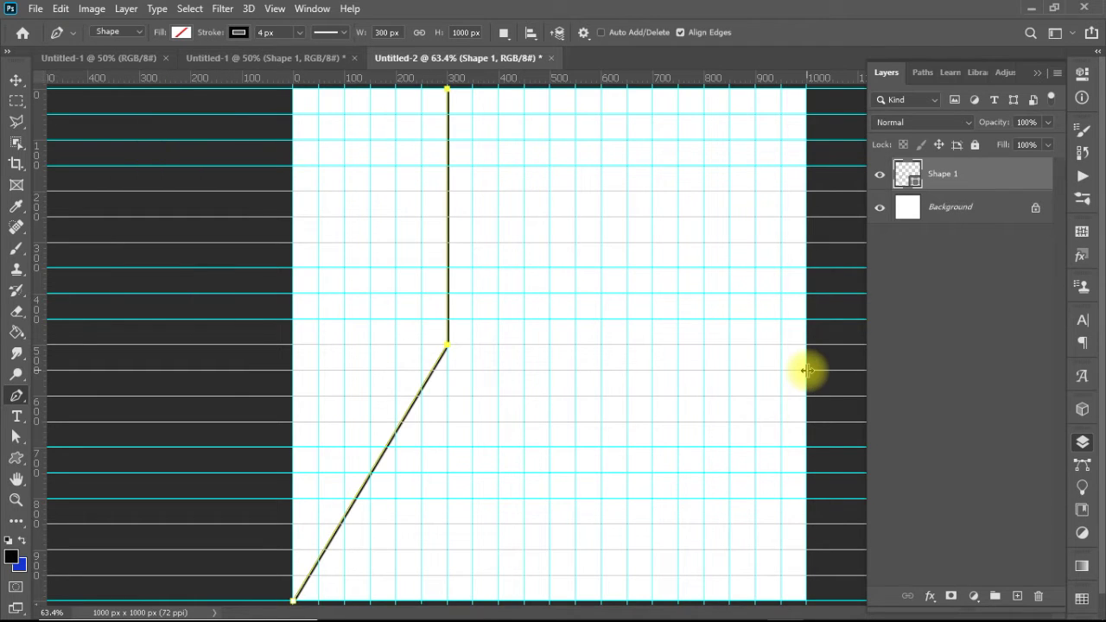
Step: On a new layer, draw a horizontal line from the room corner to the right edge
key("ctrl+shift+n")
key("Return")
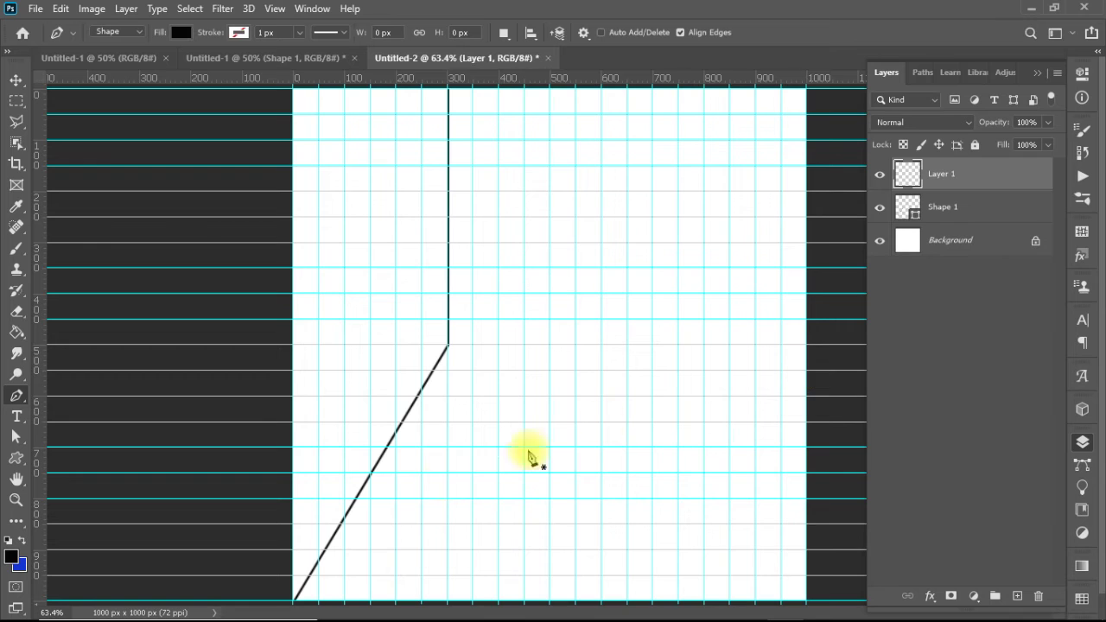
left_click(448, 347)
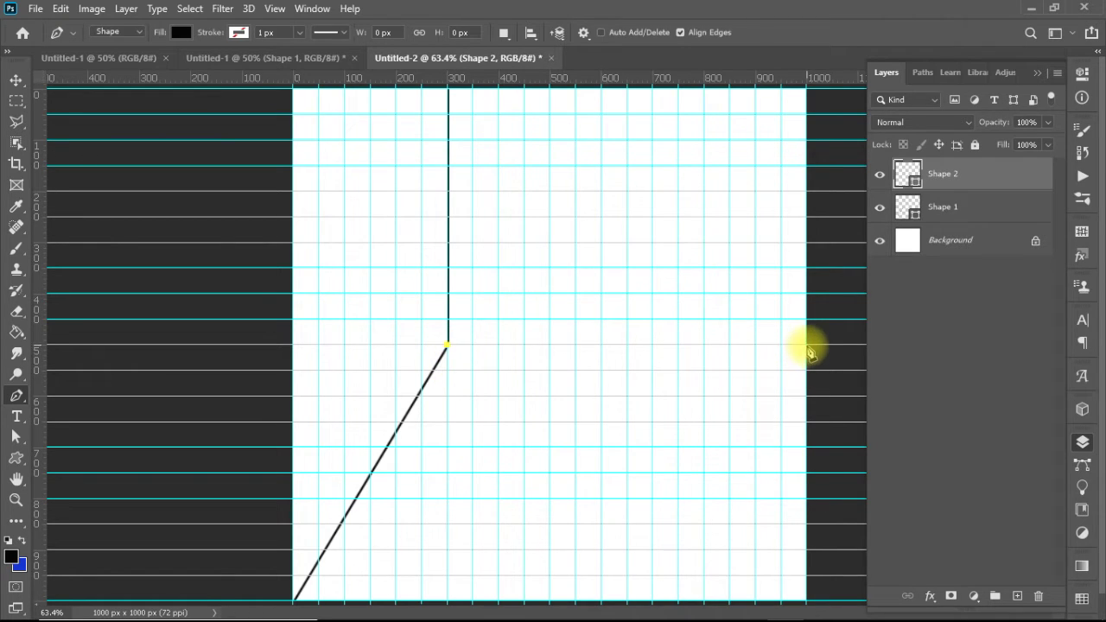
left_click(806, 345)
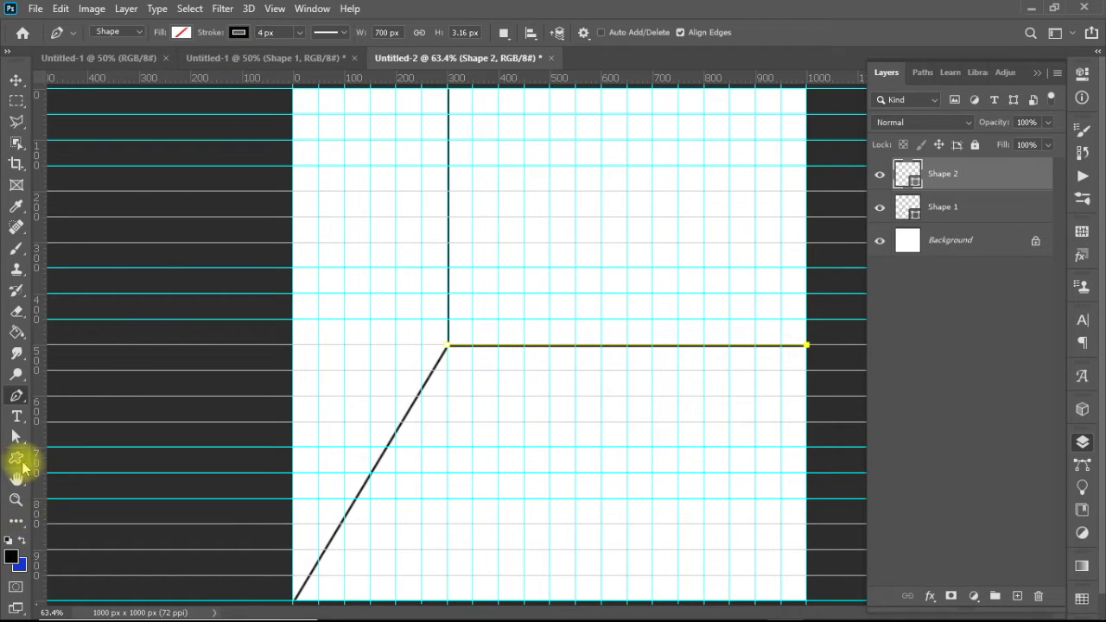
left_click(19, 459)
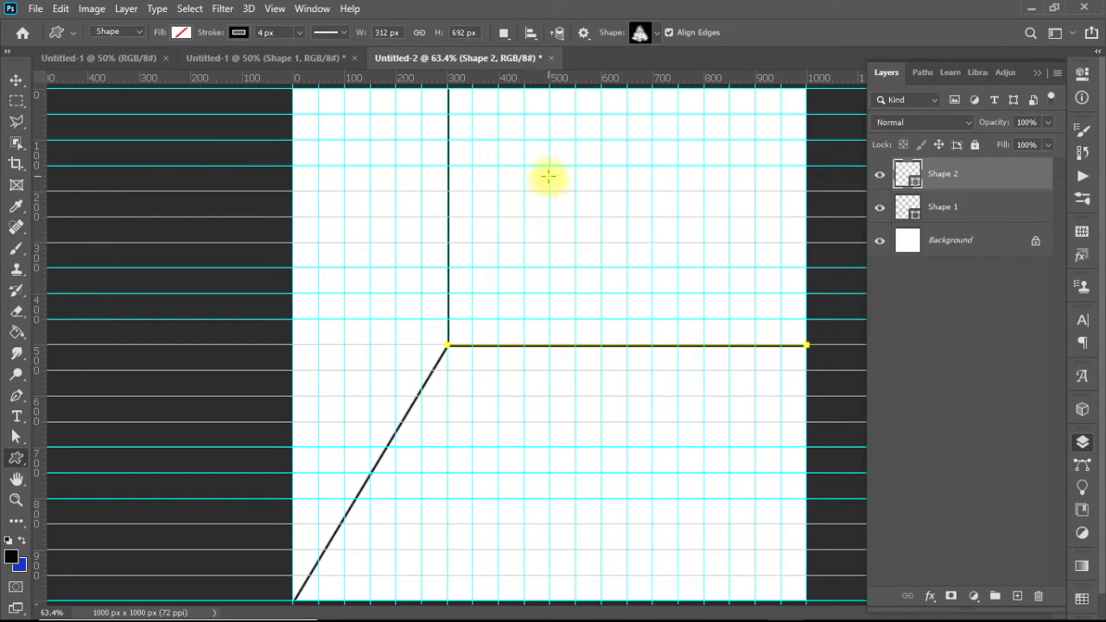
Step: Draw a Dead Pine custom shape on the floor, outlined in yellow
mouse_move(547, 177)
left_mouse_down()
mouse_move(598, 508)
mouse_move(674, 517)
left_mouse_up()
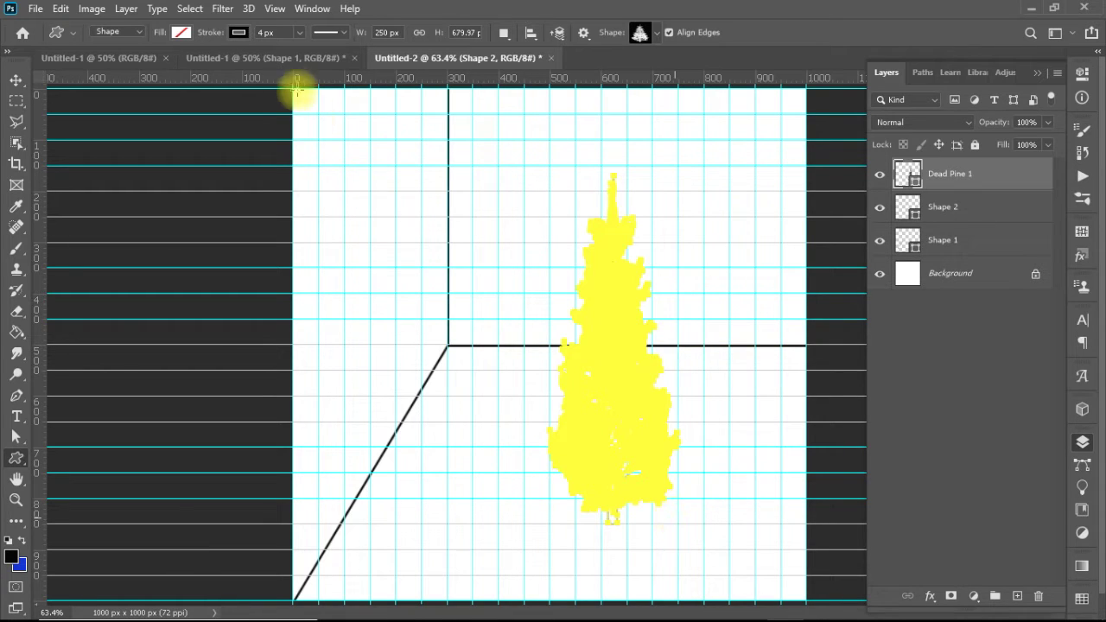
left_click(242, 35)
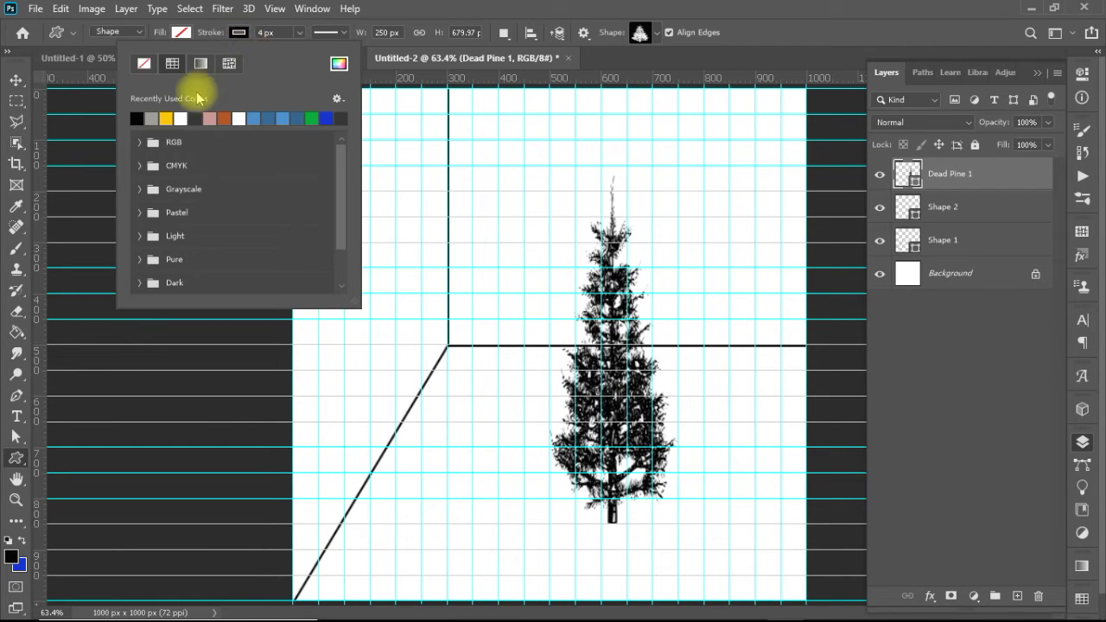
left_click(166, 117)
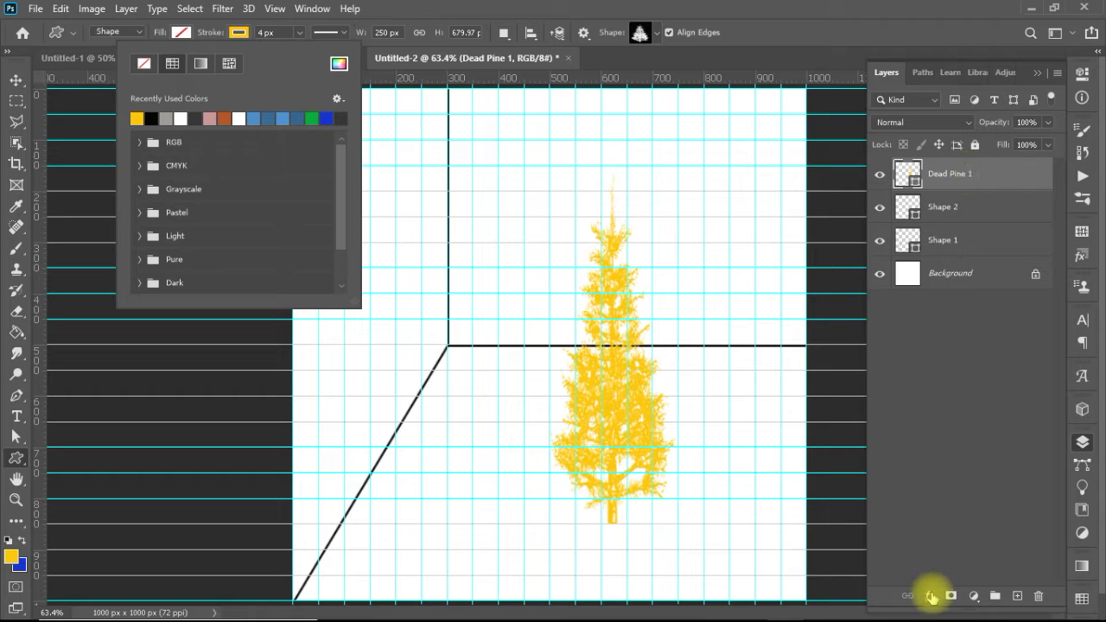
left_click(930, 596)
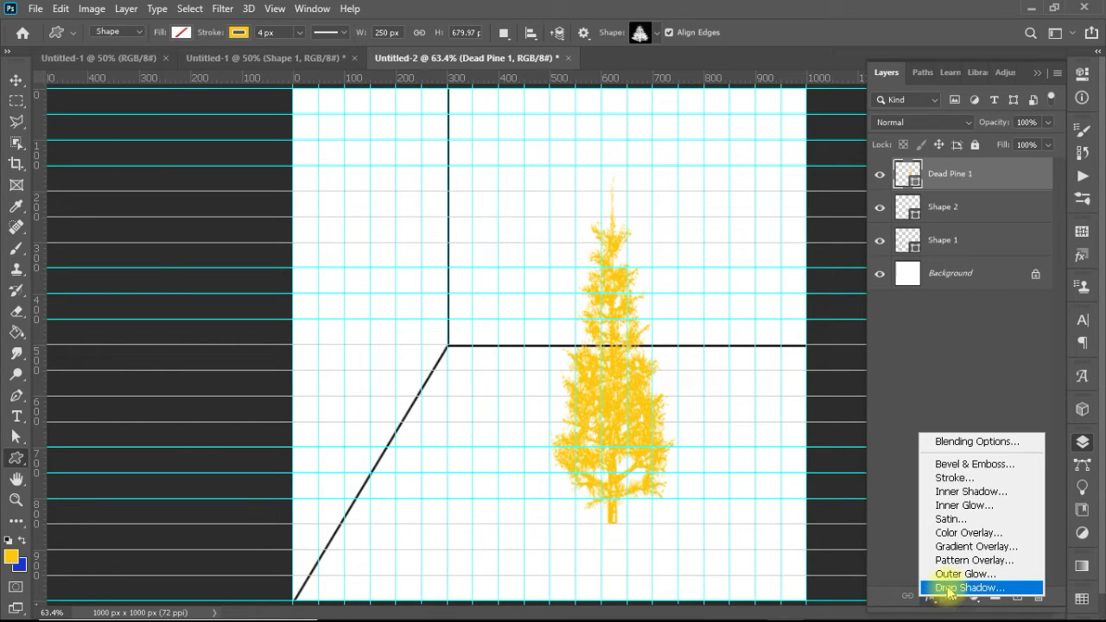
Step: Give the pine a 16 px drop shadow and split it onto its own layer
left_click(945, 589)
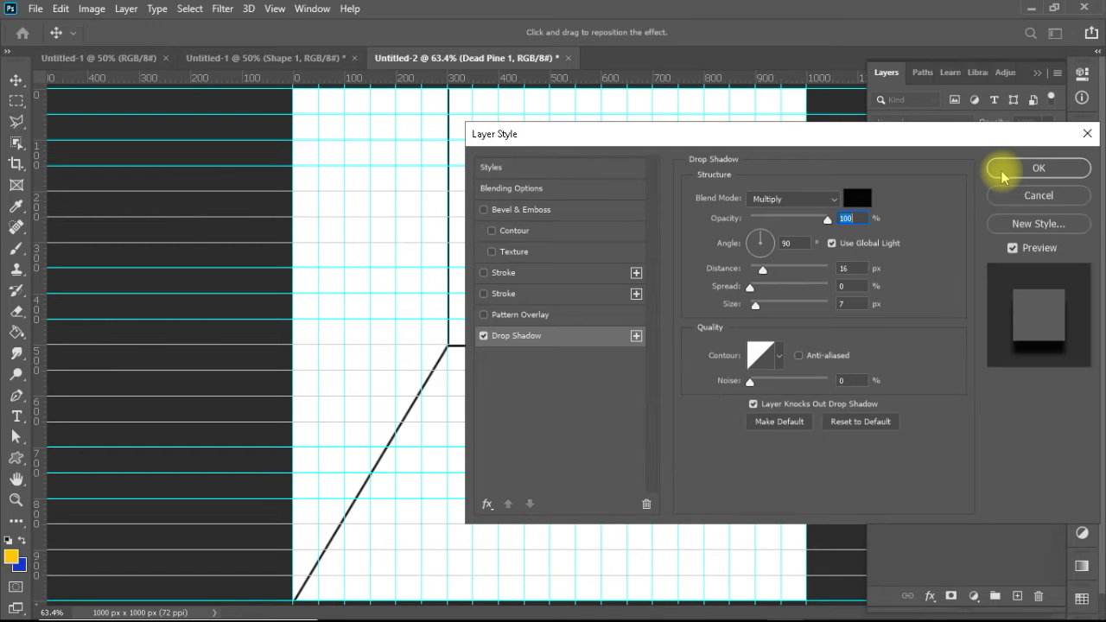
left_click(1002, 176)
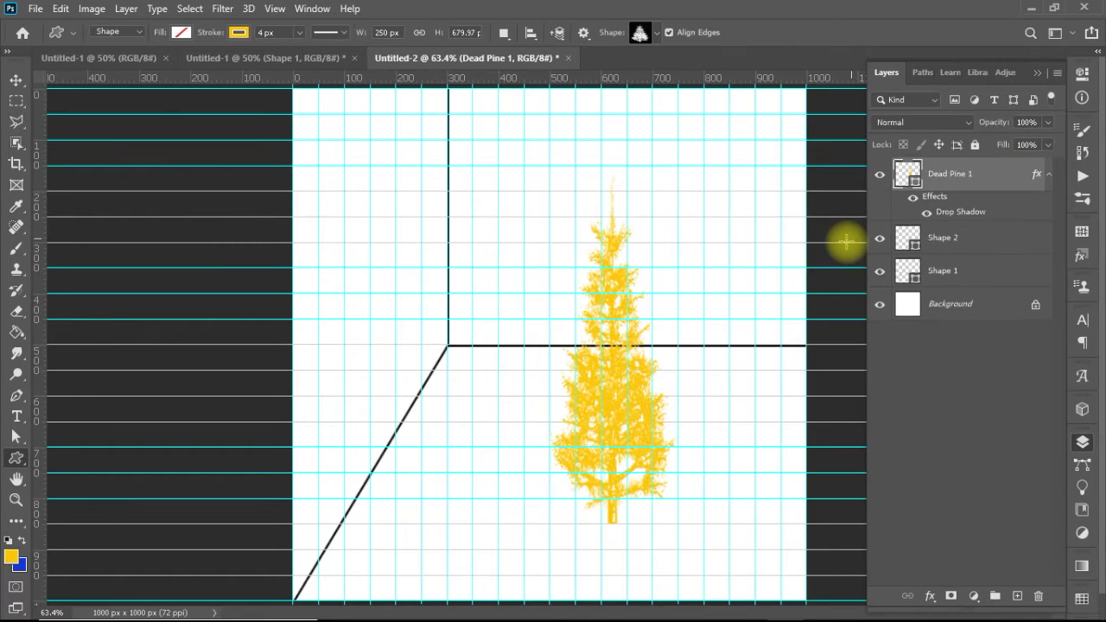
right_click(969, 220)
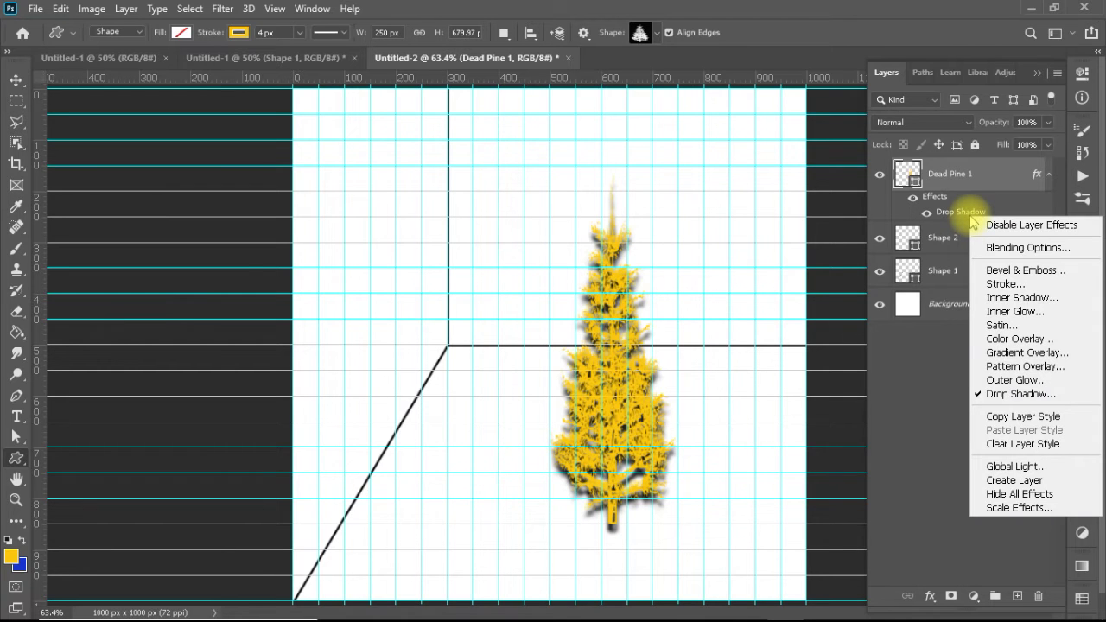
left_click(1011, 480)
key("Return")
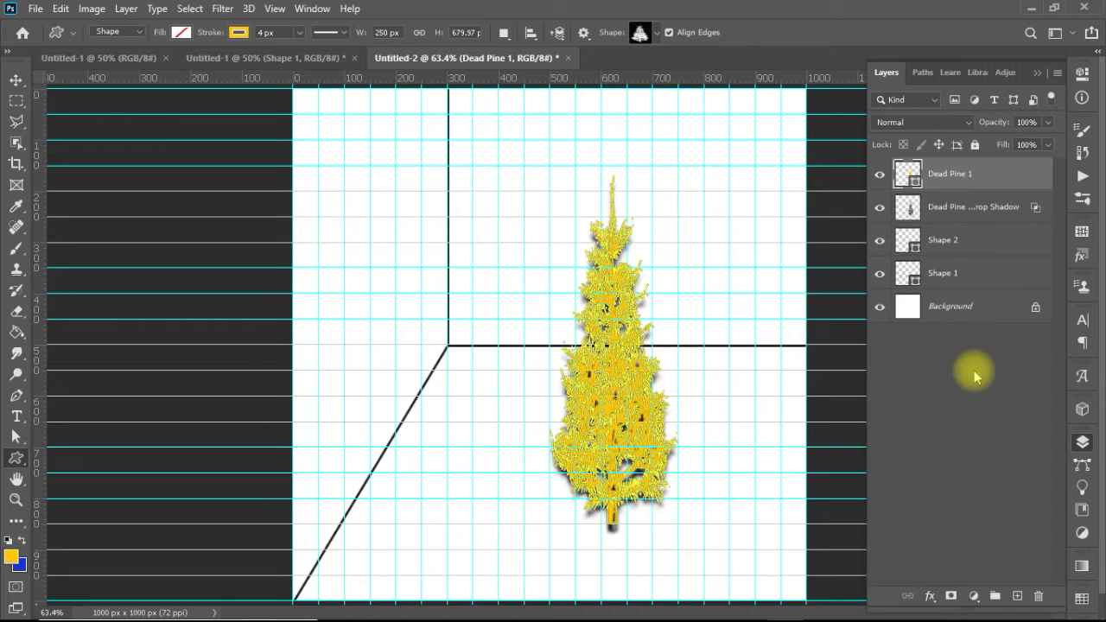
left_click(966, 215)
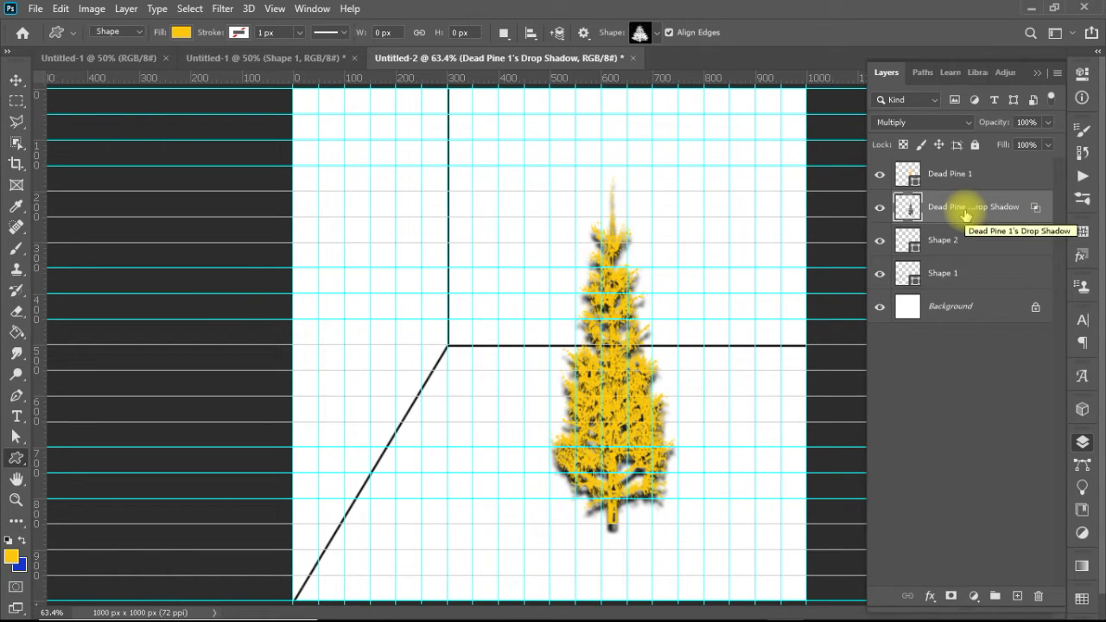
Step: Rotate the drop shadow layer to -90° with Free Transform
key("ctrl+t")
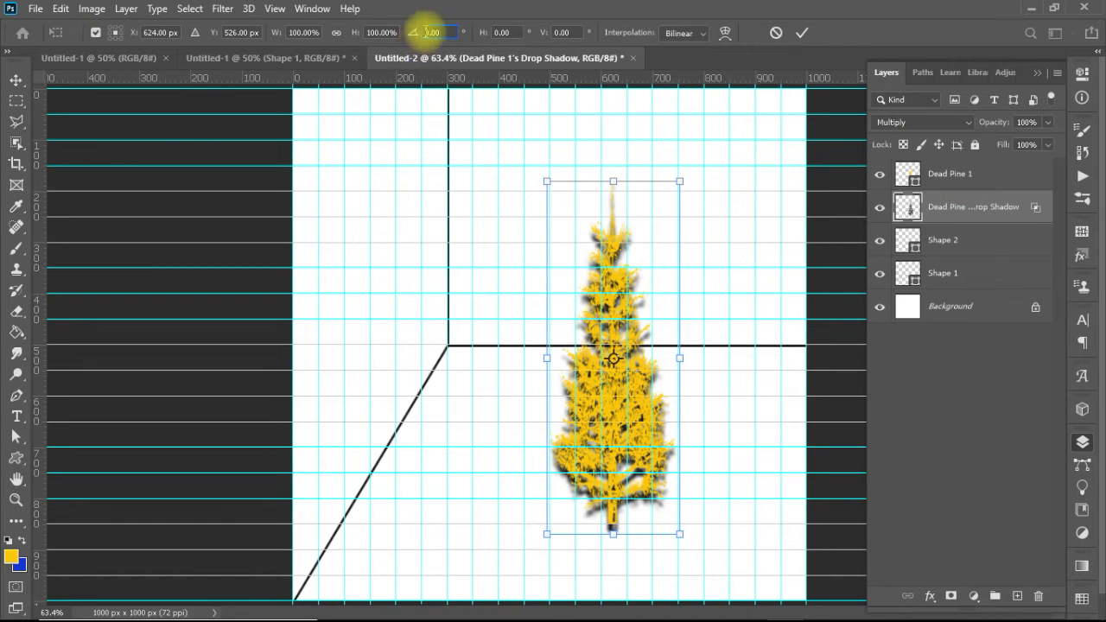
type("90")
key("Return")
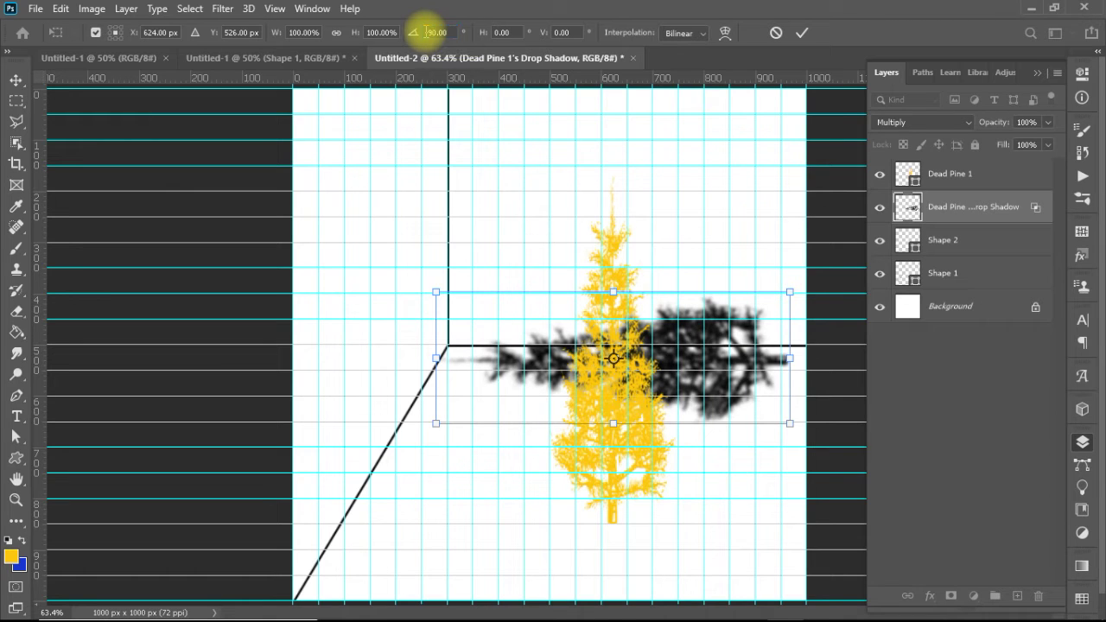
left_click(426, 32)
type("-")
key("Return")
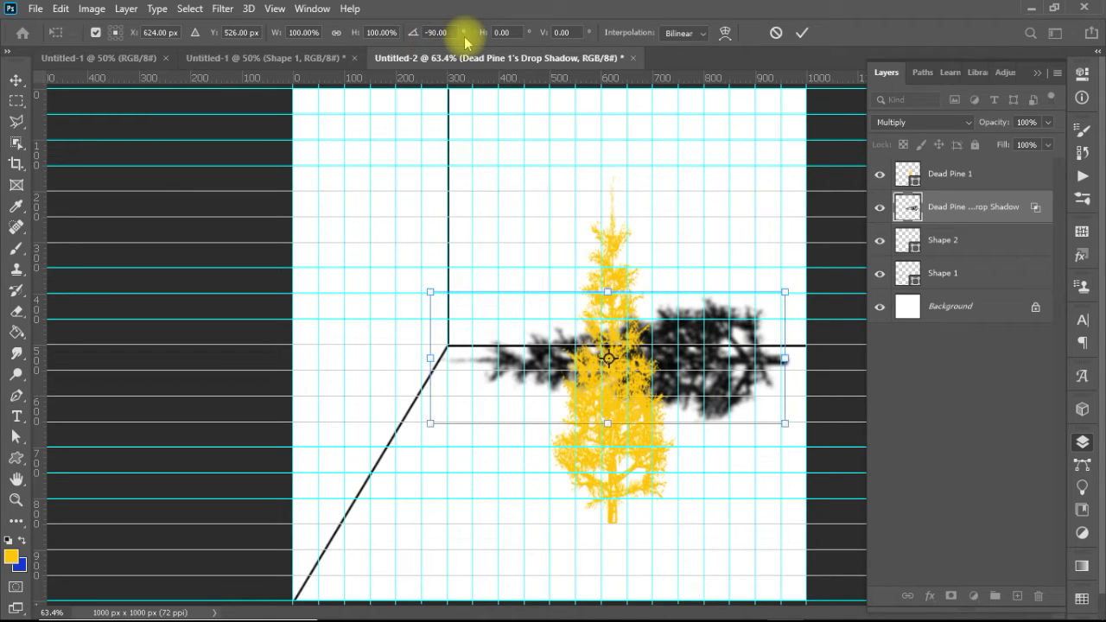
Step: Nudge the shadow down onto the floor, stretch it wider leftward, and duplicate the layer
key("shift+Left")
key("shift+Left")
key("shift+Left")
key("shift+Left")
key("shift+Left")
key("shift+Left")
key("shift+Left")
key("shift+Left")
key("shift+Left")
key("shift+Left")
key("shift+Left")
key("shift+Left")
key("shift+Left")
key("shift+Left")
key("shift+Left")
key("shift+Left")
key("shift+Down")
key("shift+Down")
key("shift+Down")
key("shift+Down")
key("shift+Down")
key("shift+Down")
key("shift+Down")
key("shift+Down")
key("shift+Down")
key("shift+Down")
key("shift+Down")
key("shift+Down")
key("shift+Down")
key("shift+Down")
key("shift+Down")
key("shift+Down")
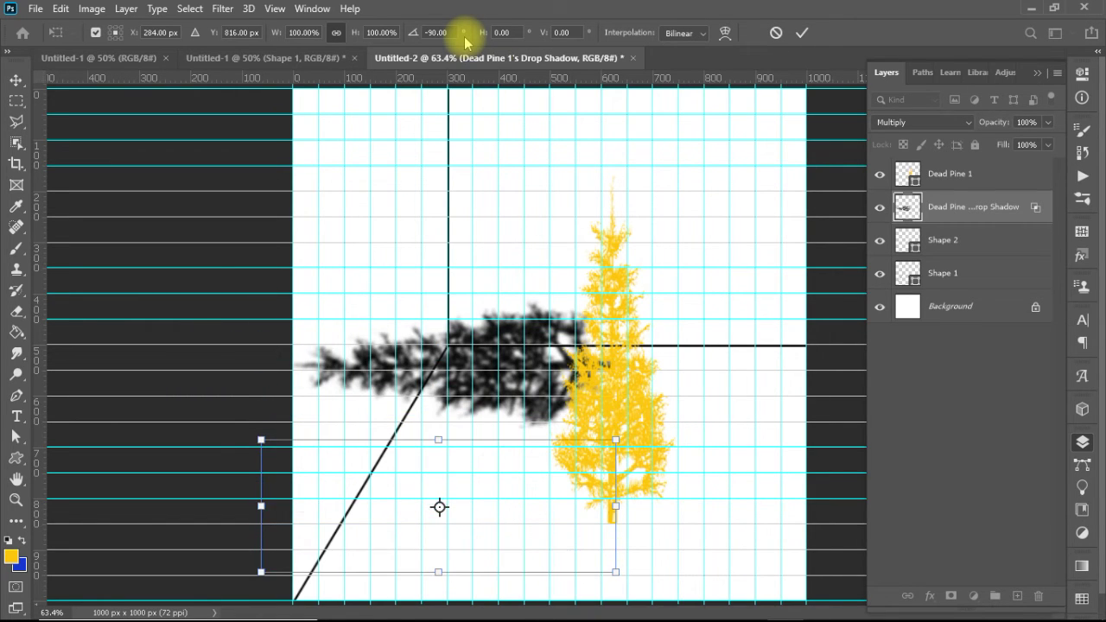
key("shift+Down")
key("shift+Down")
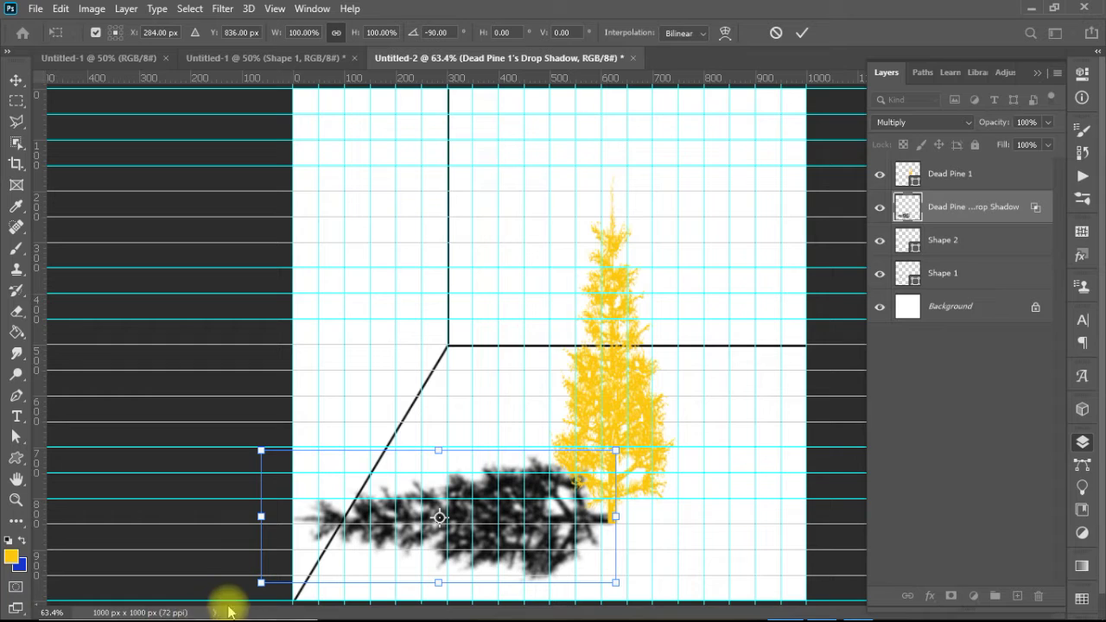
left_click_drag(261, 517, 92, 474)
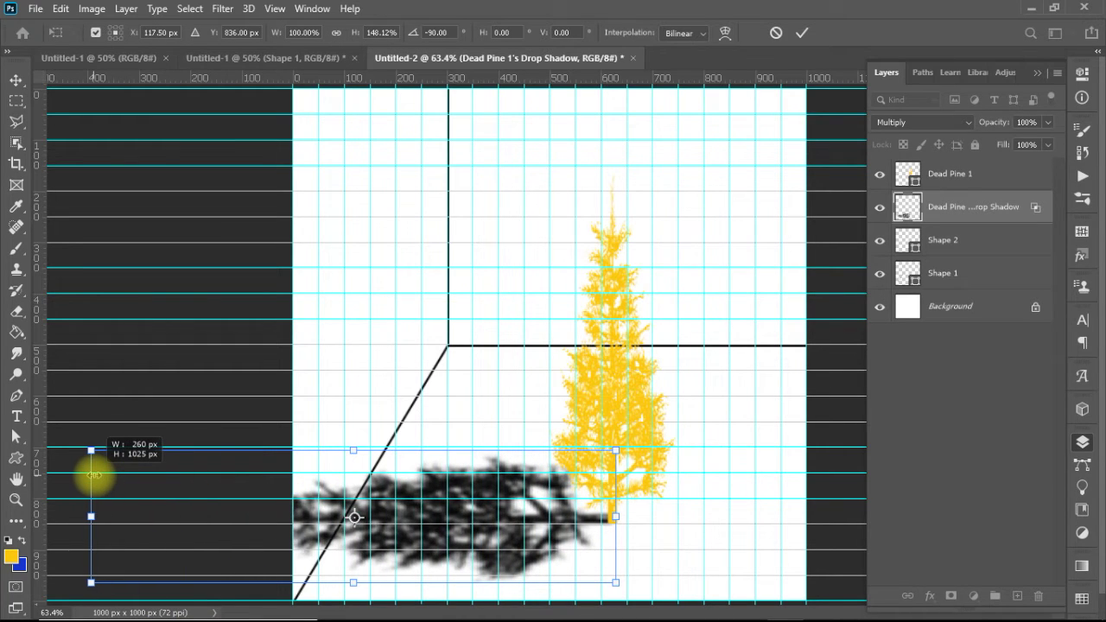
left_click_drag(92, 474, 94, 474)
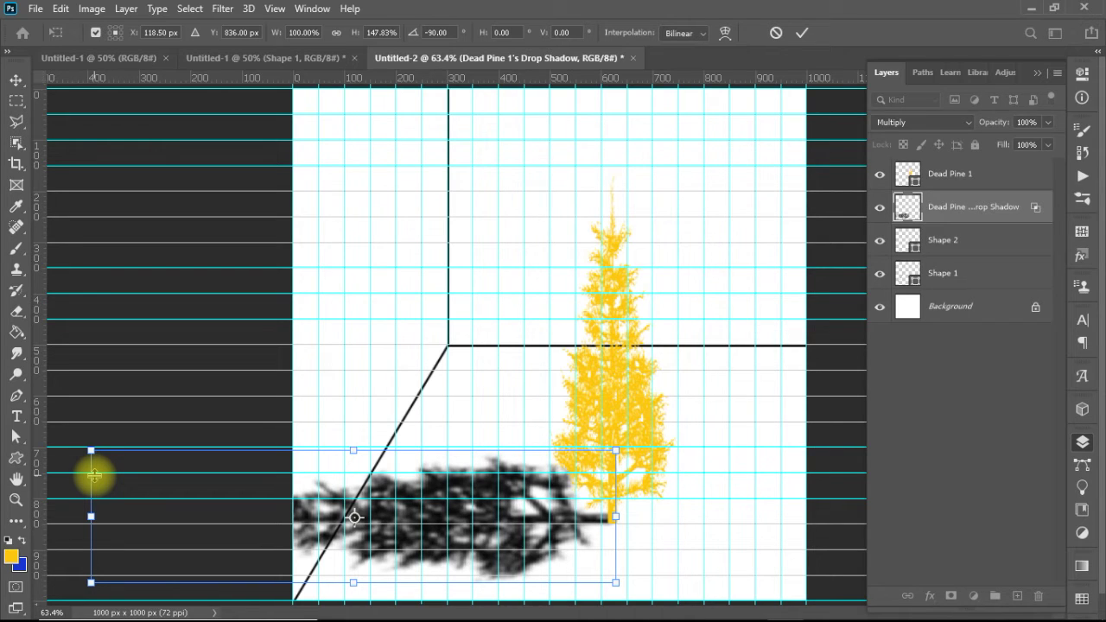
key("u")
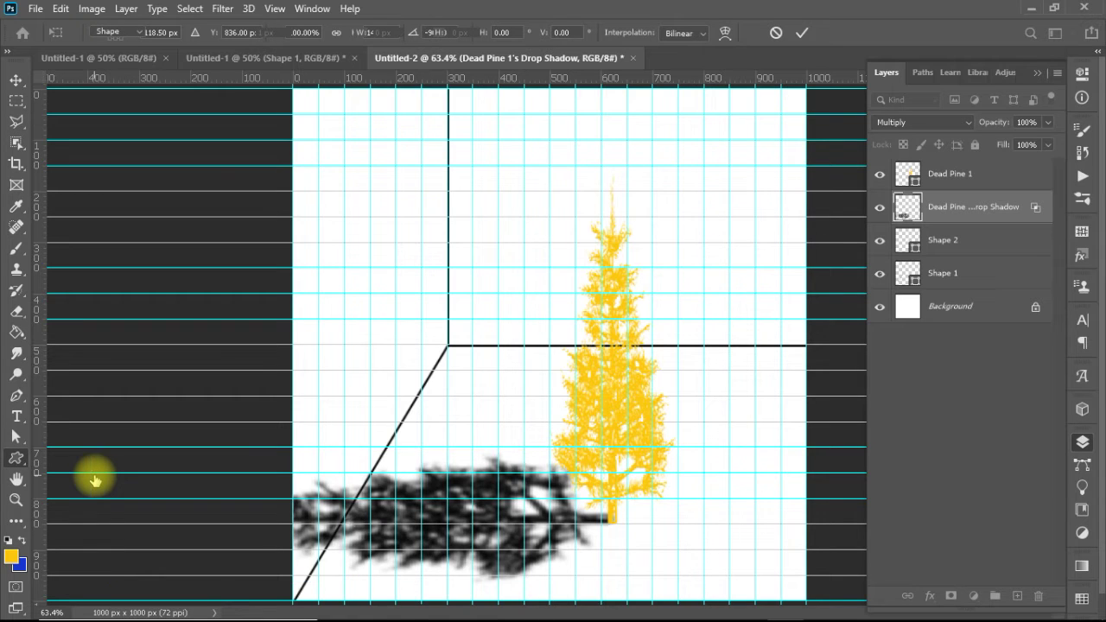
key("ctrl+j")
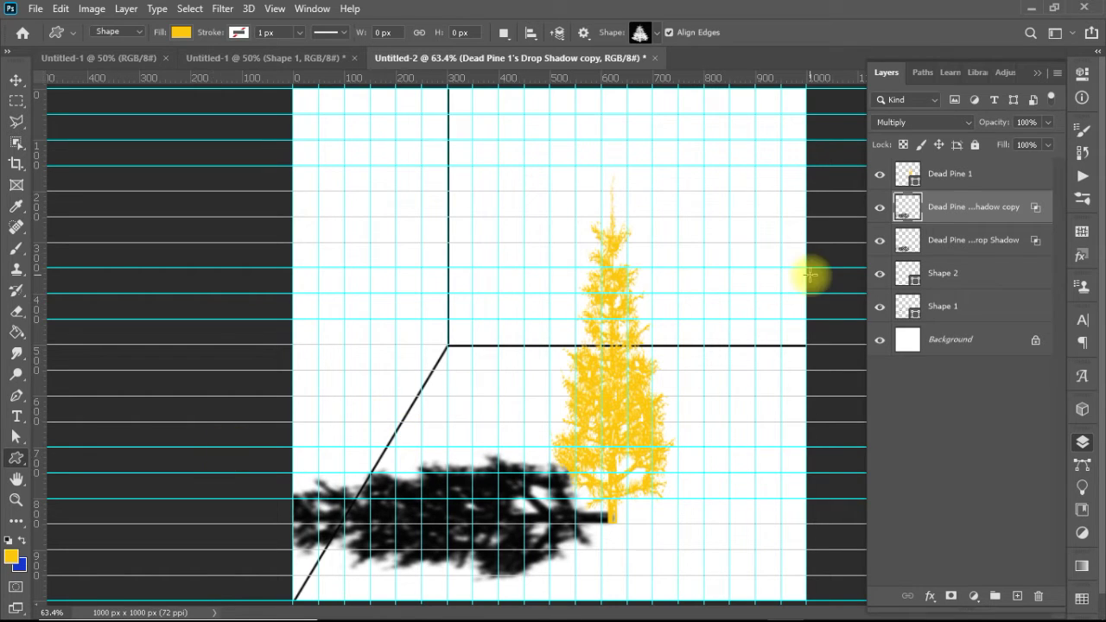
Step: Make the drop shadow copy layer active and switch to the Move tool
left_click(948, 247)
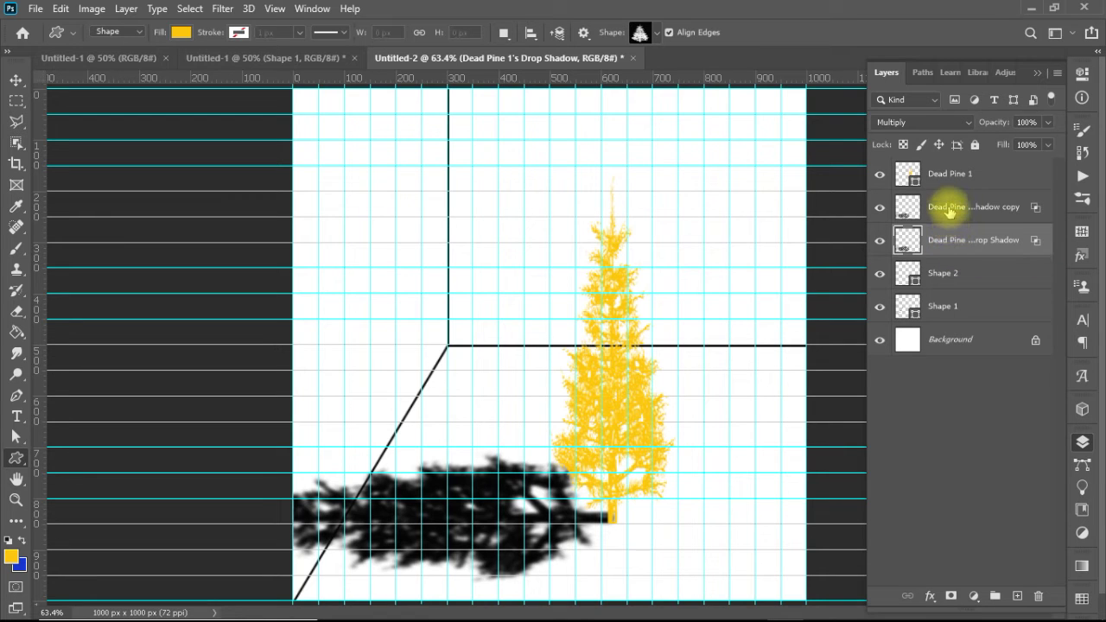
left_click(949, 210)
key("v")
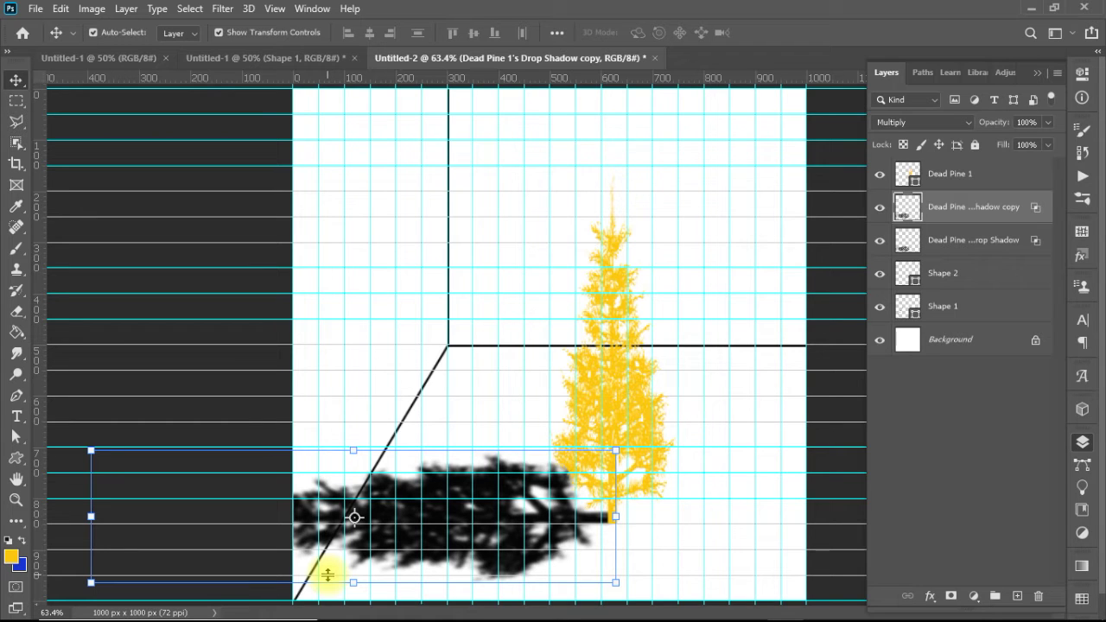
left_click(61, 9)
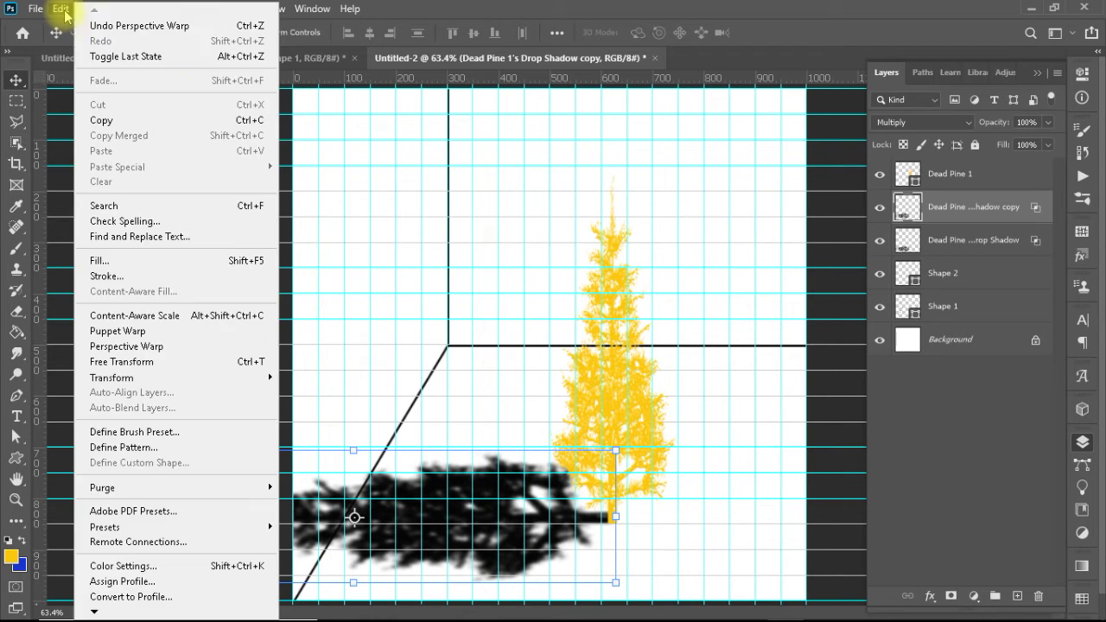
Step: Lay a perspective warp plane over the shadow copy's left end, right corners on the diagonal
left_click(157, 348)
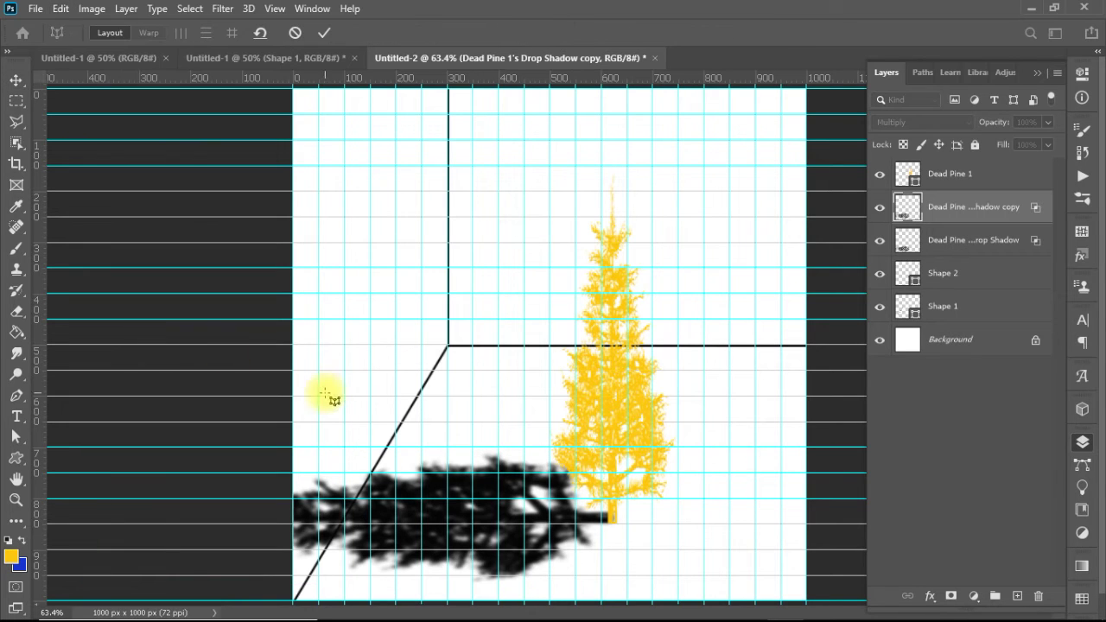
left_click_drag(380, 449, 212, 601)
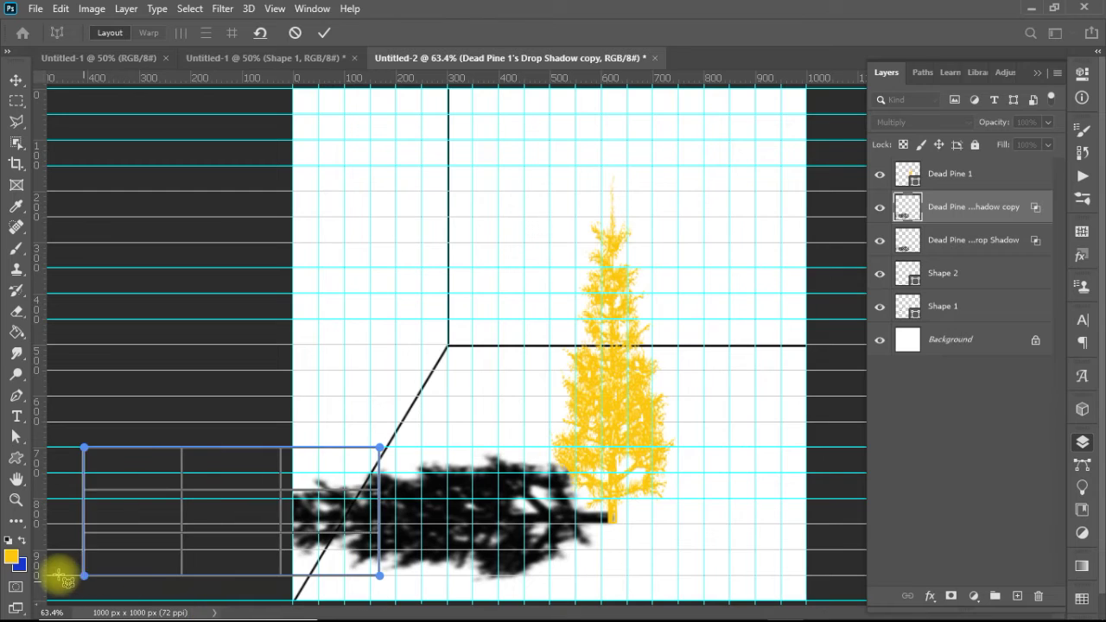
left_click_drag(132, 591, 58, 594)
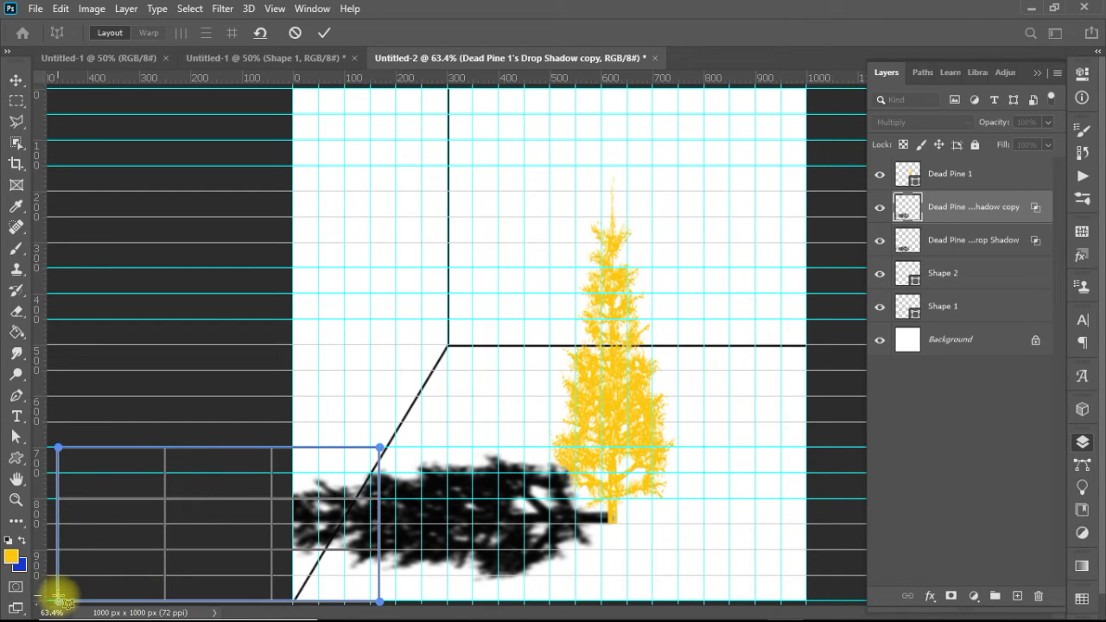
left_click(380, 600)
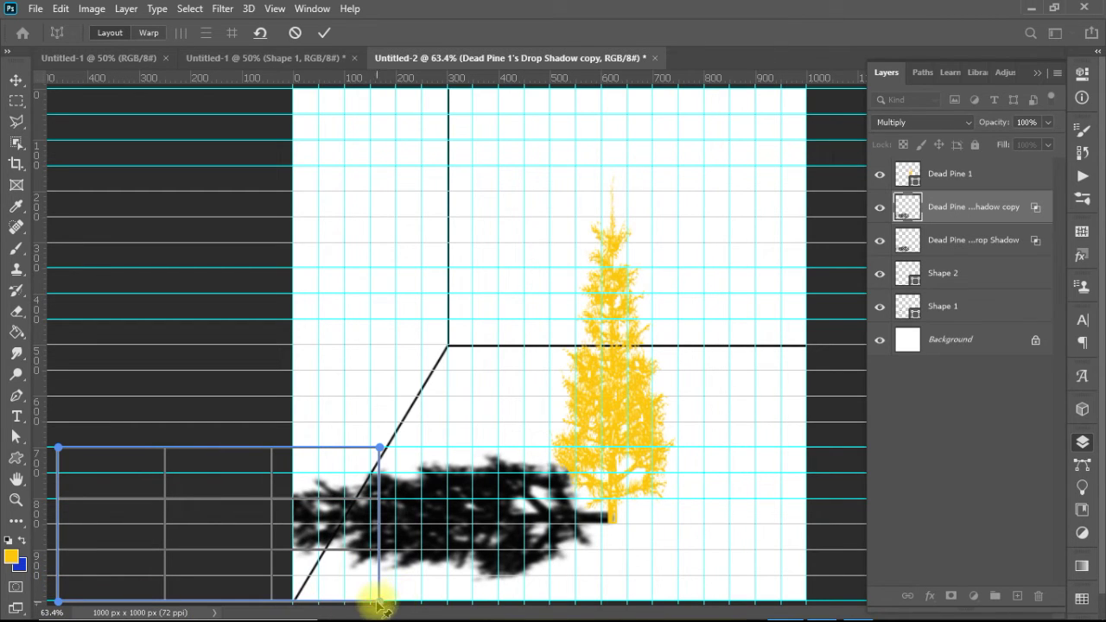
left_click_drag(380, 600, 305, 590)
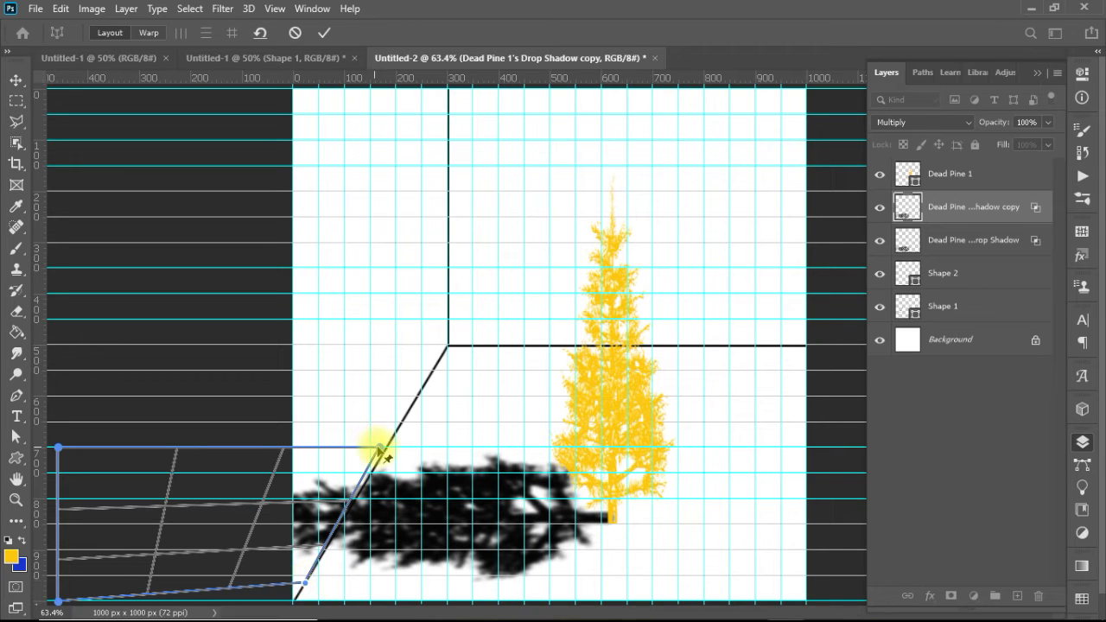
left_click_drag(382, 448, 388, 450)
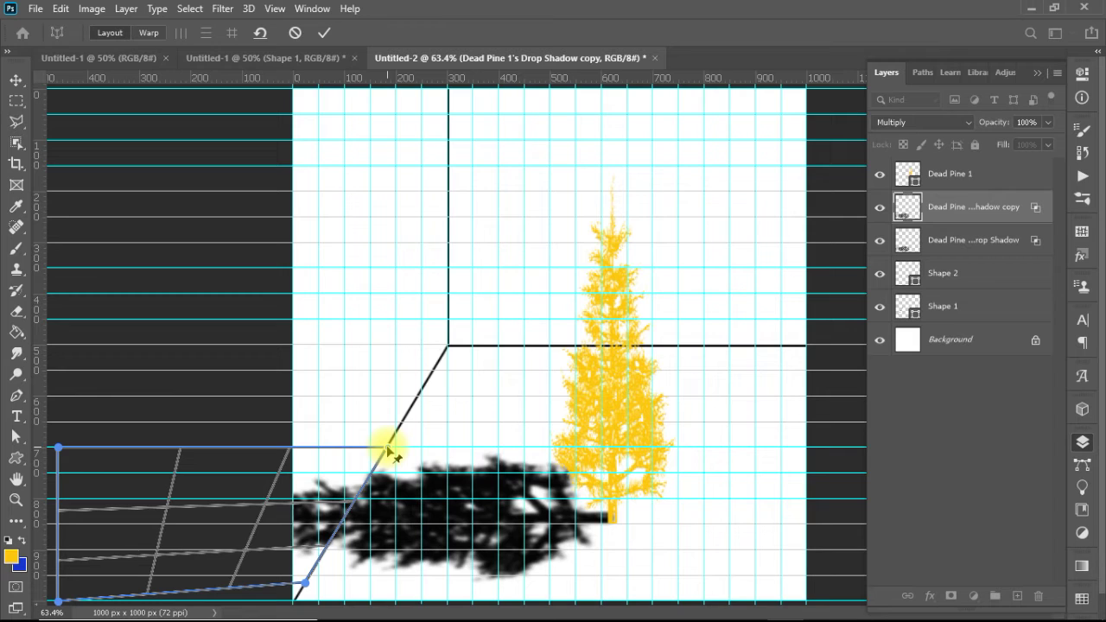
key("w")
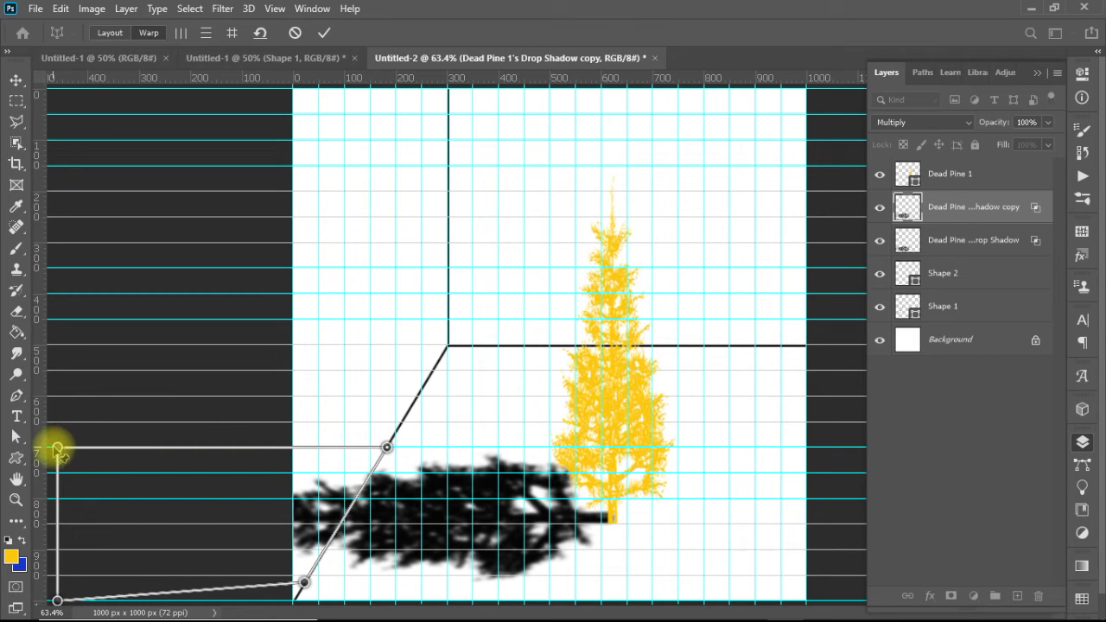
Step: Warp the plane's outer corners up the wall into a tall shadow streak and commit
left_click_drag(57, 448, 354, 306)
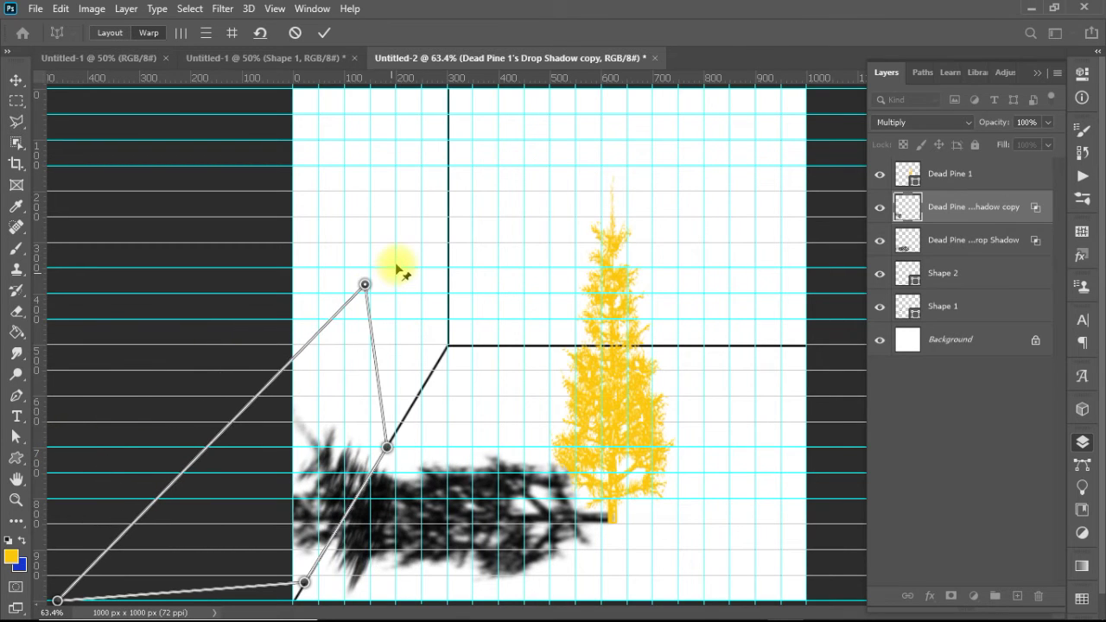
mouse_move(355, 306)
left_mouse_down()
mouse_move(436, 218)
mouse_move(432, 192)
left_mouse_up()
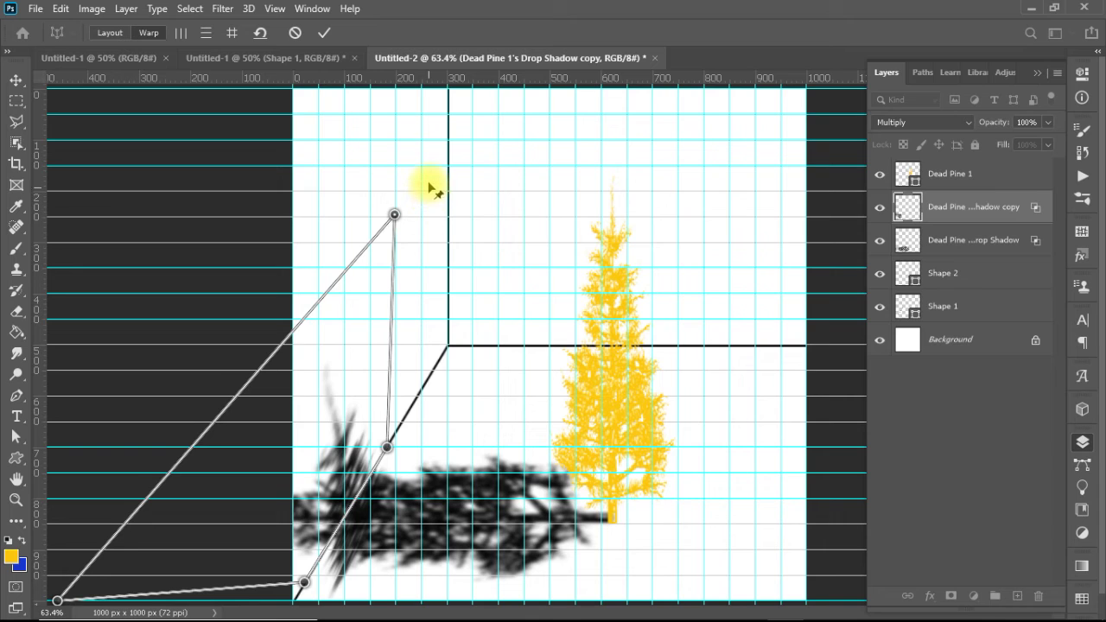
left_click_drag(432, 192, 433, 192)
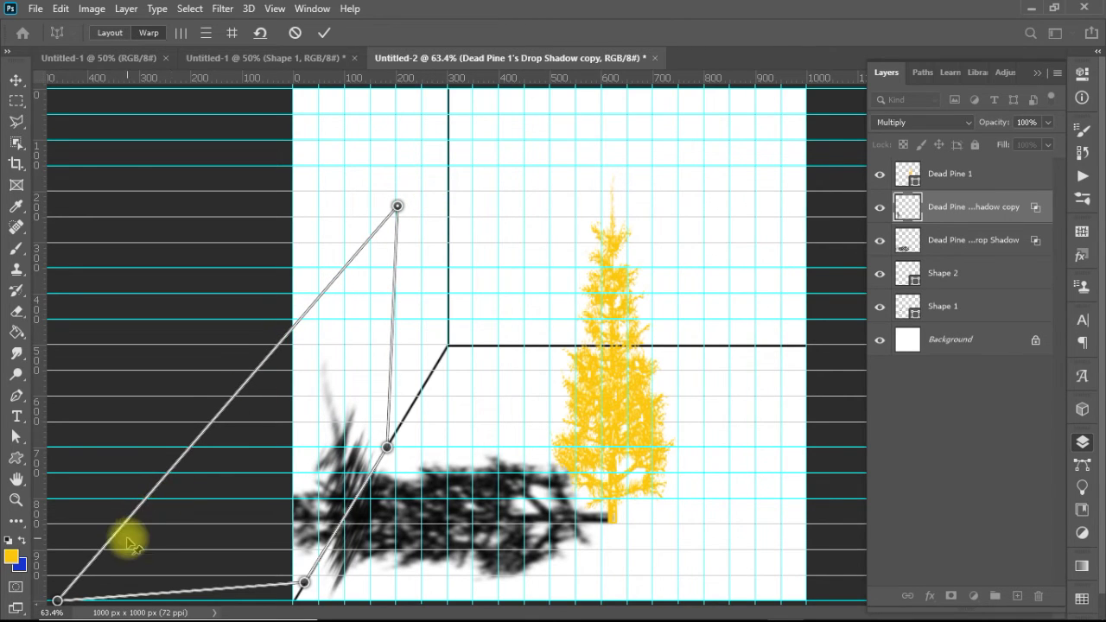
left_click_drag(59, 600, 271, 269)
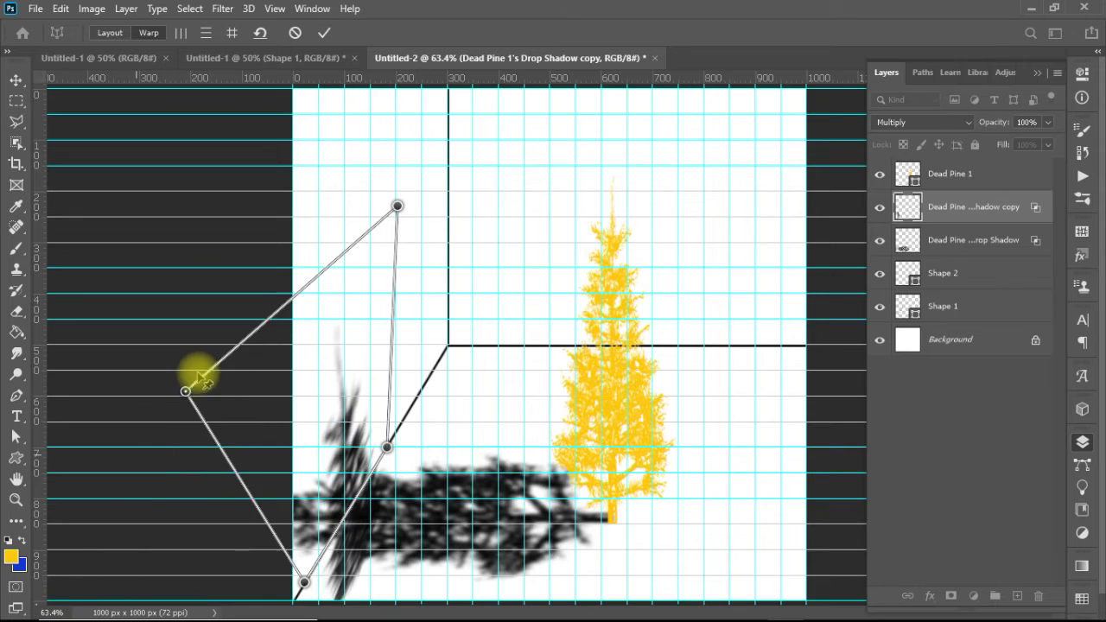
left_click_drag(315, 207, 322, 190)
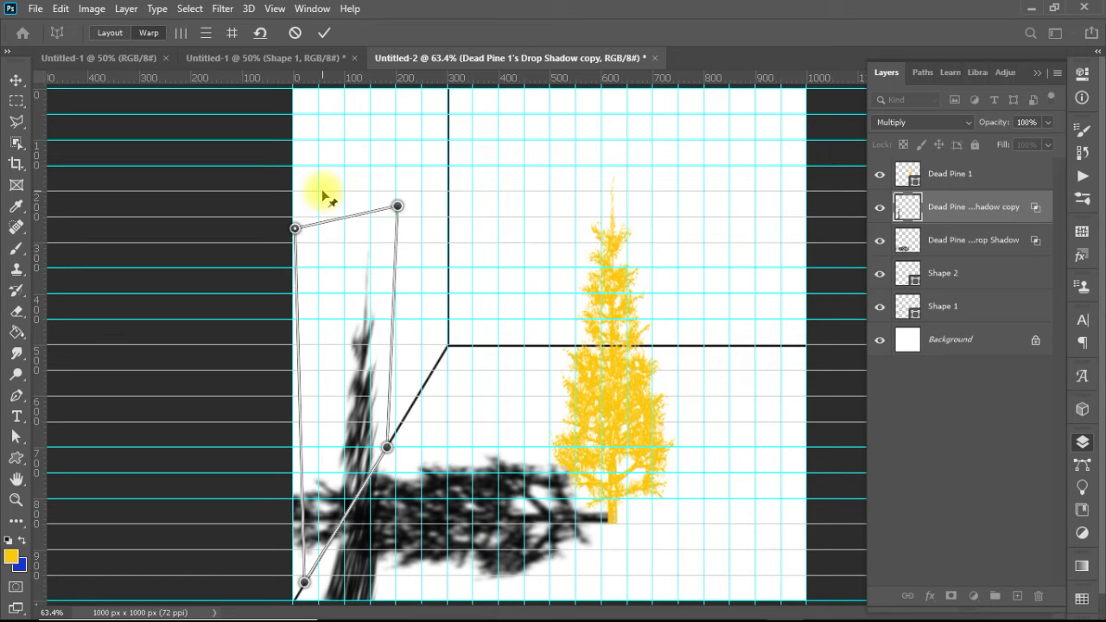
key("Return")
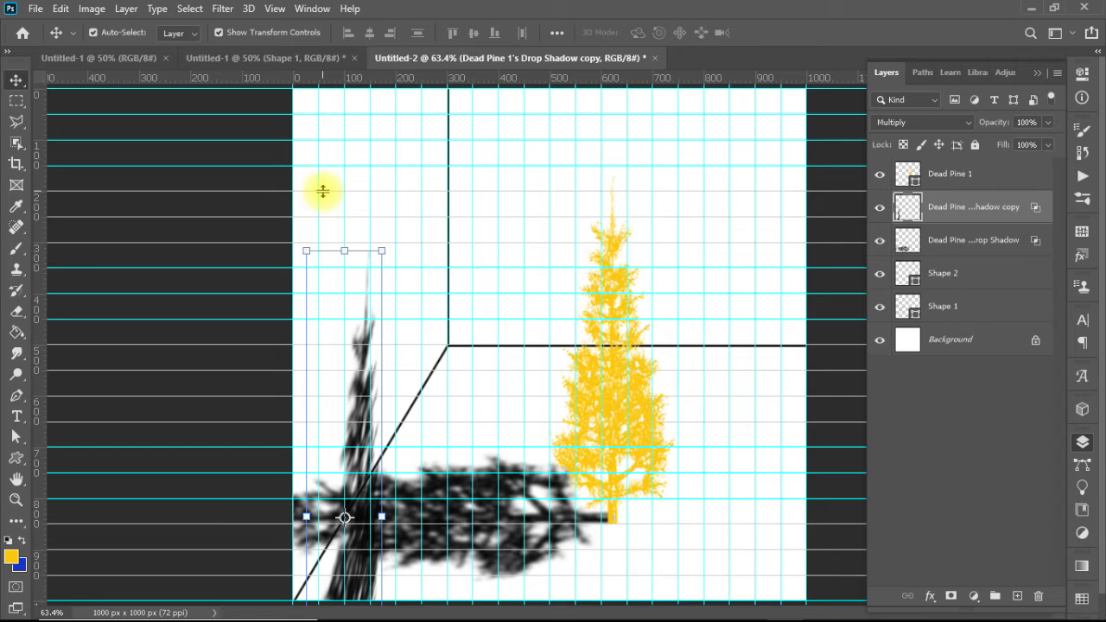
Step: Remove the original floor shadow's portion spilling left of the diagonal corner line
left_click(974, 240)
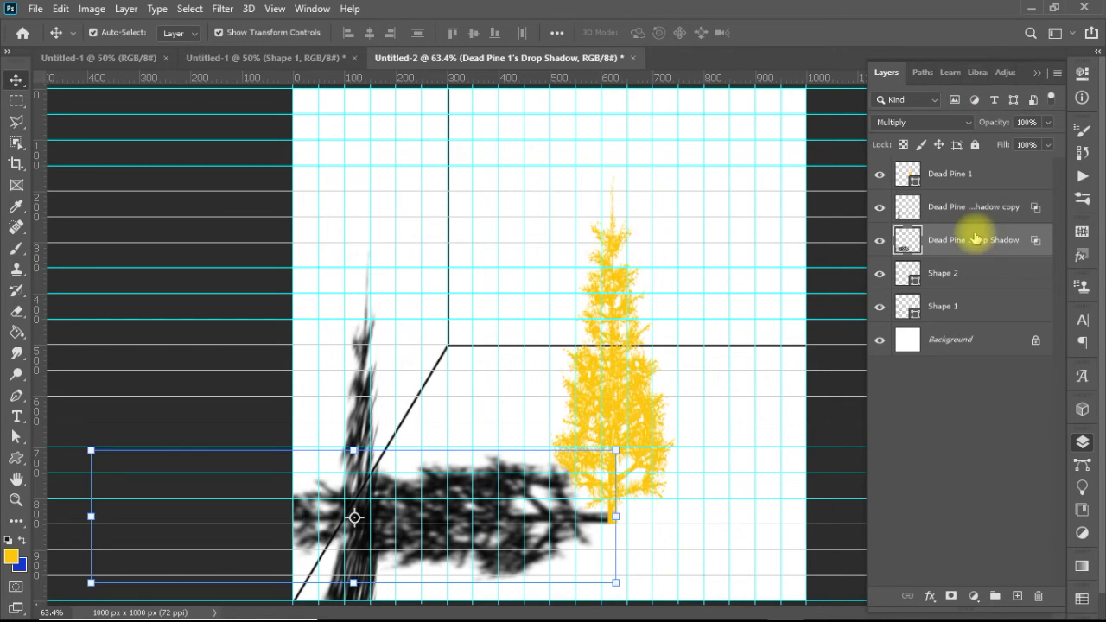
left_click(21, 133)
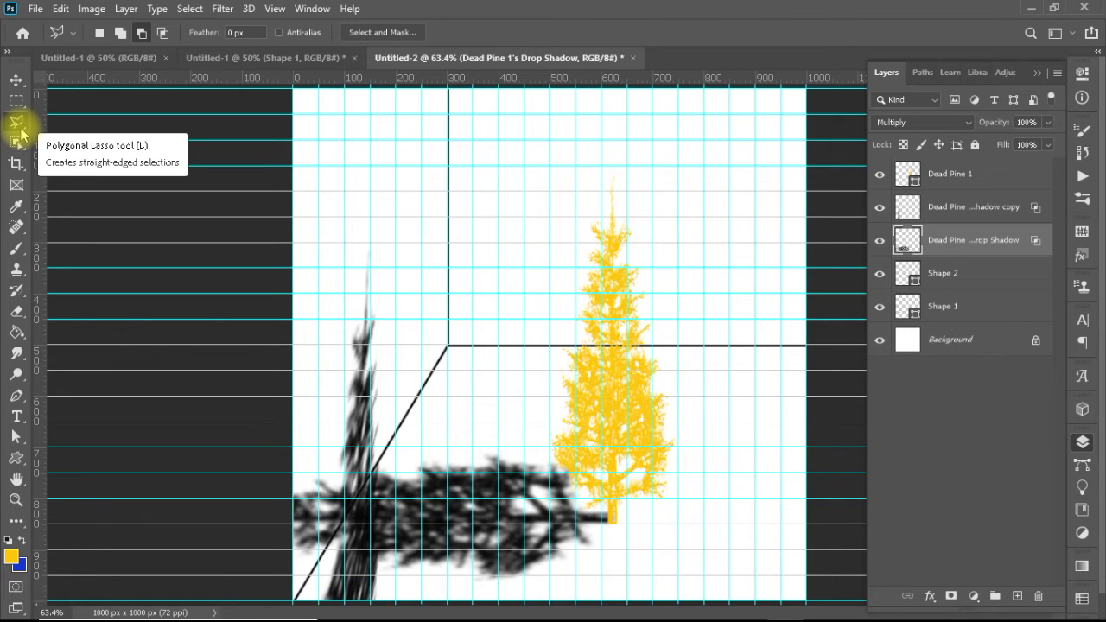
left_click(418, 396)
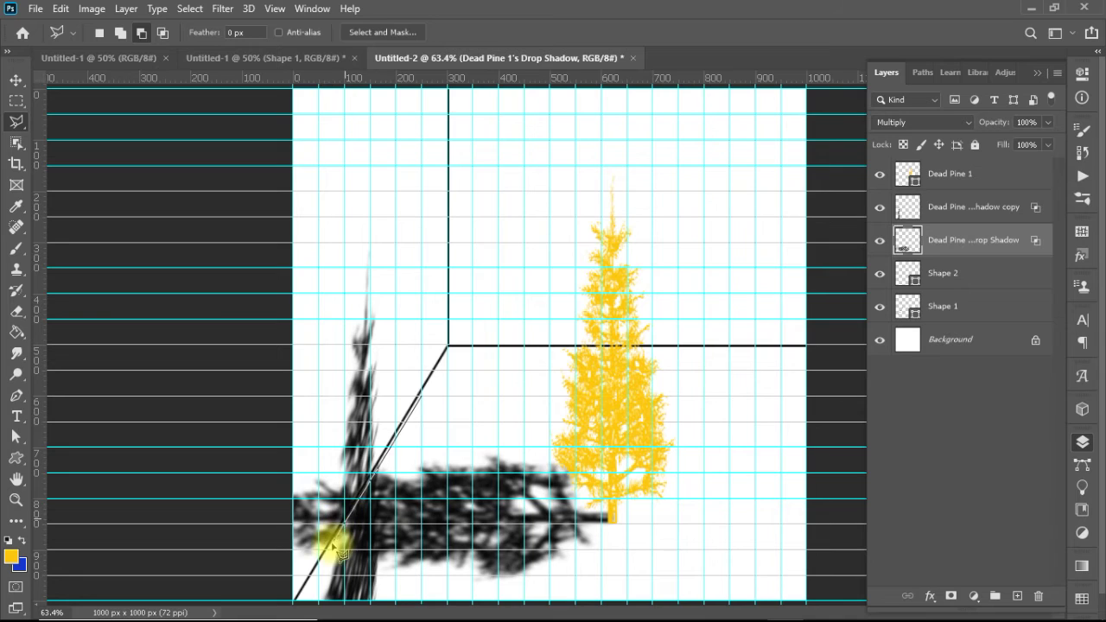
left_click(304, 588)
left_click(48, 575)
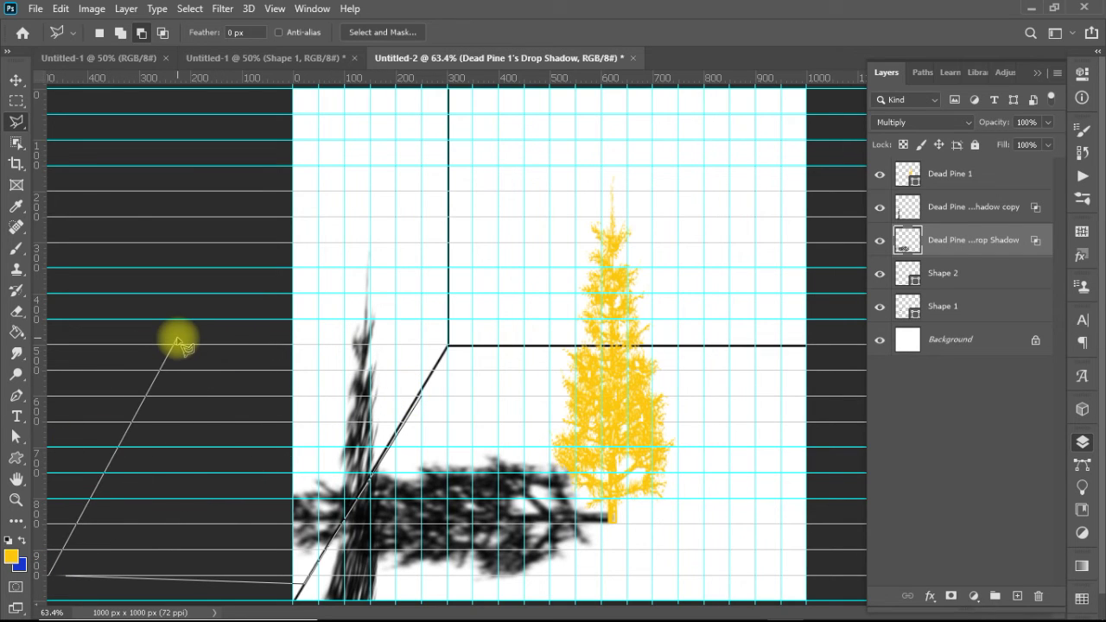
left_click(178, 339)
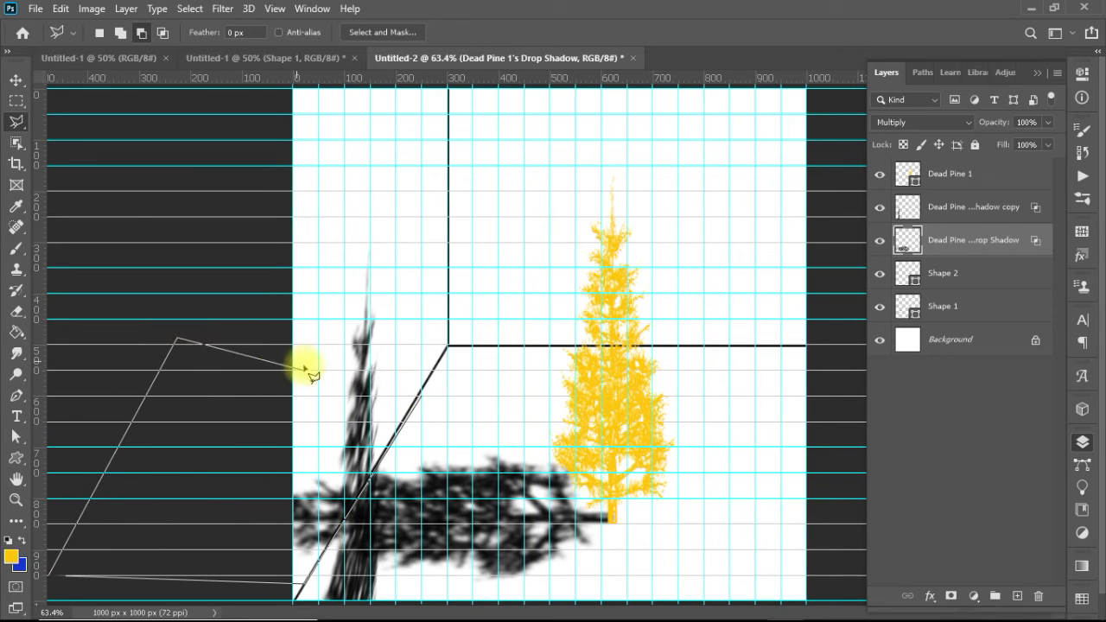
left_click(420, 396)
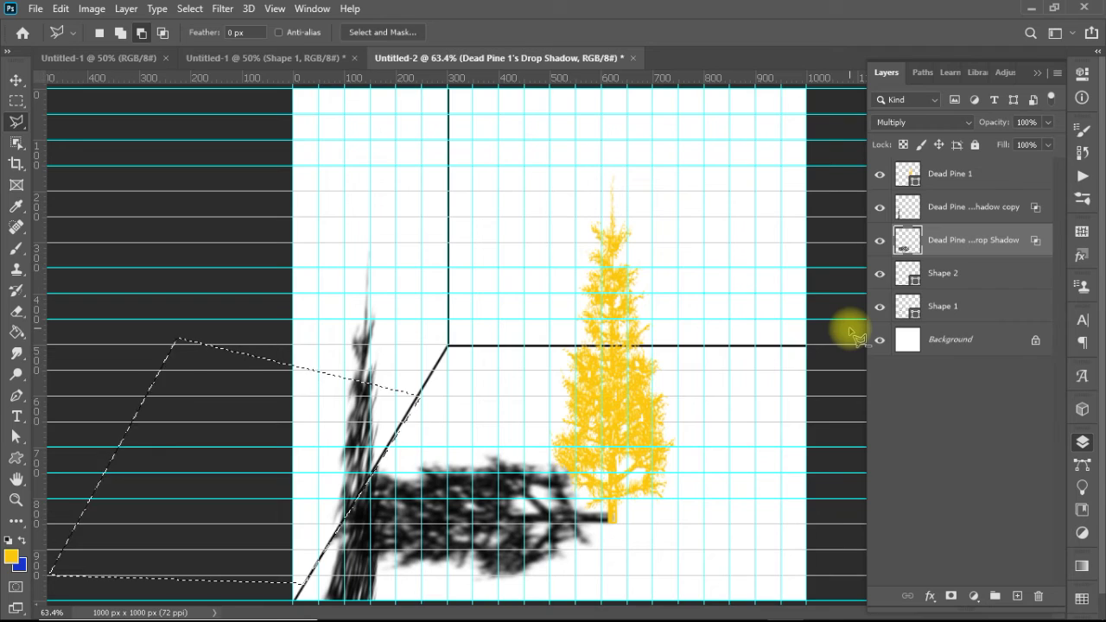
key("ctrl+d")
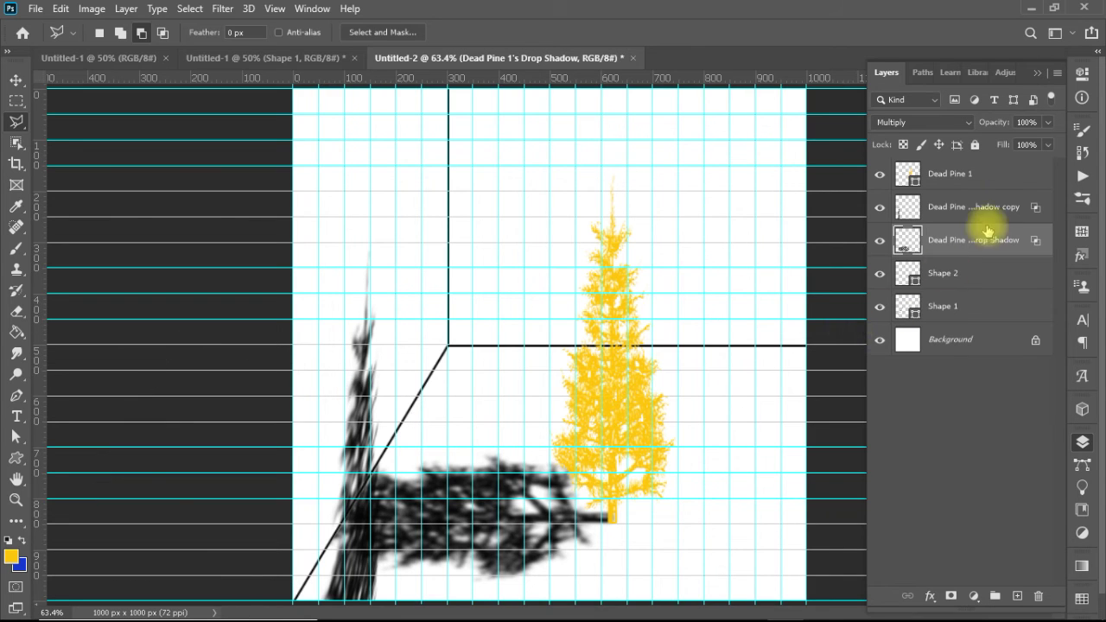
Step: Clear the copy layer's shadow triangle crossing the corner diagonal onto the floor
left_click(992, 214)
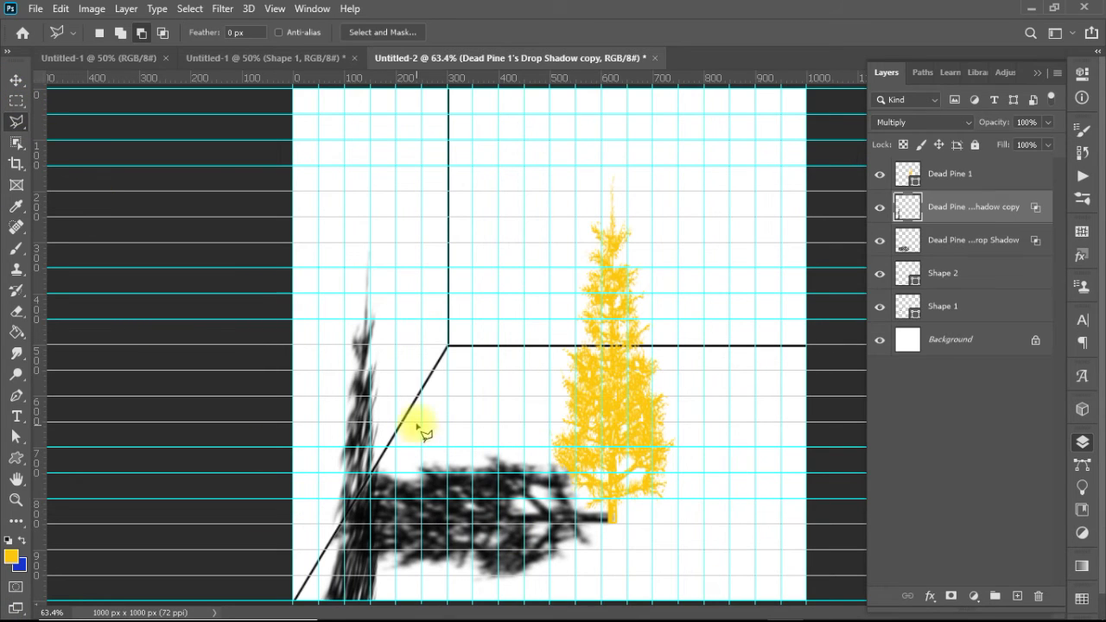
left_click(371, 473)
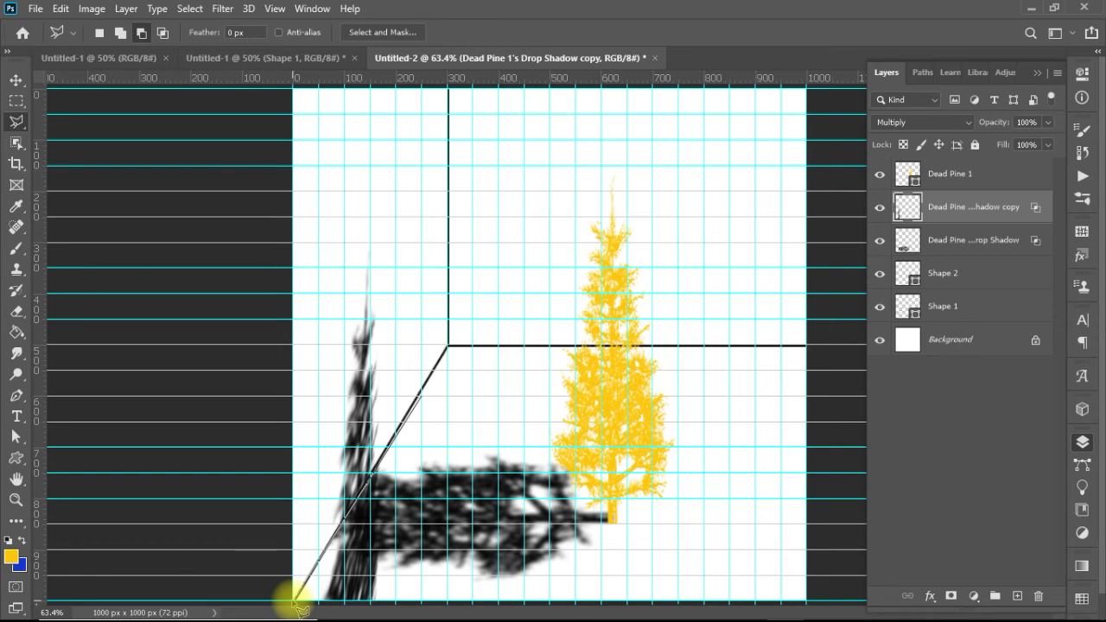
left_click(294, 601)
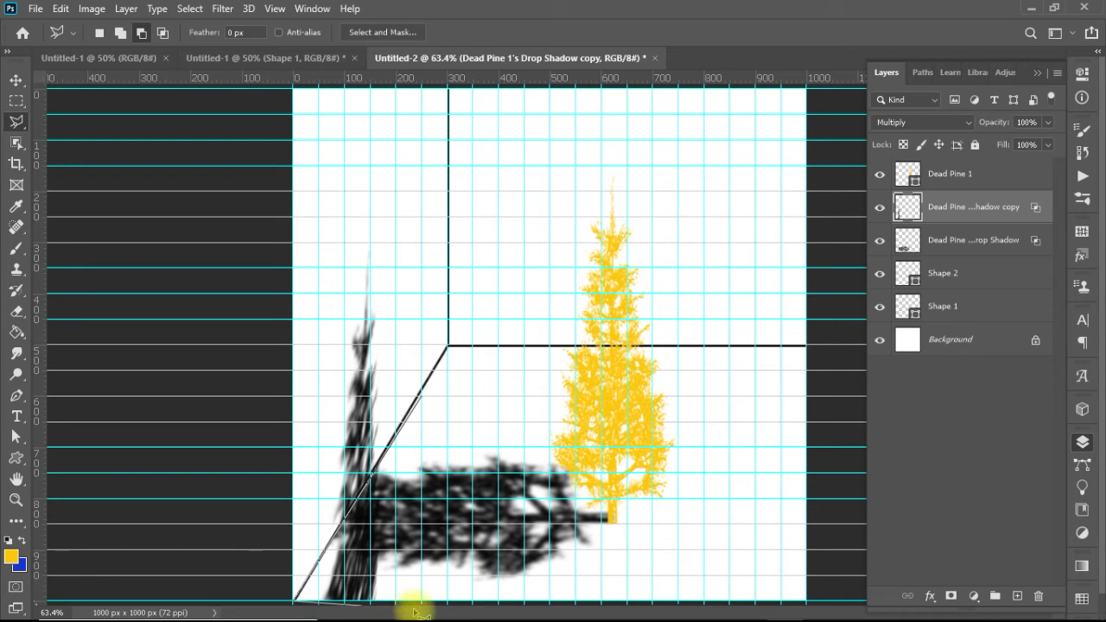
left_click(457, 600)
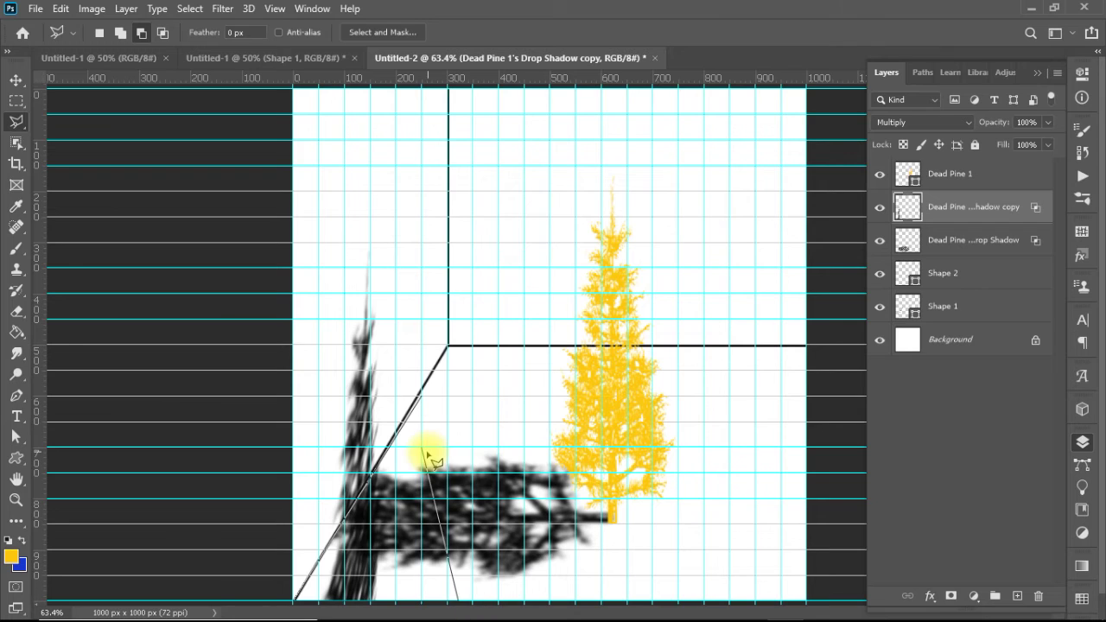
left_click(422, 398)
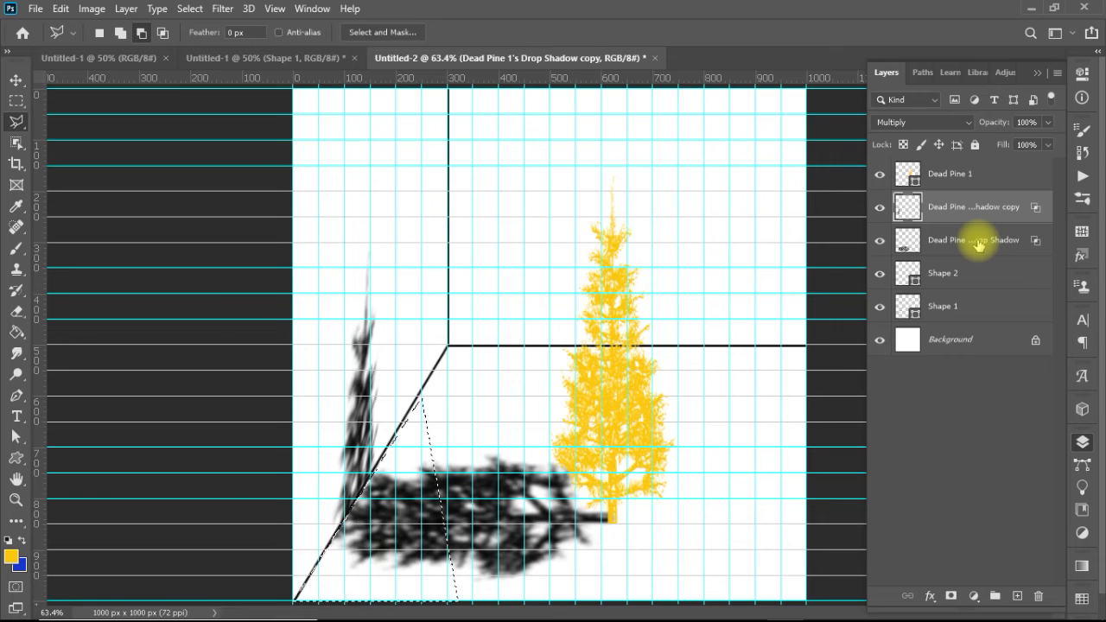
key("ctrl+d")
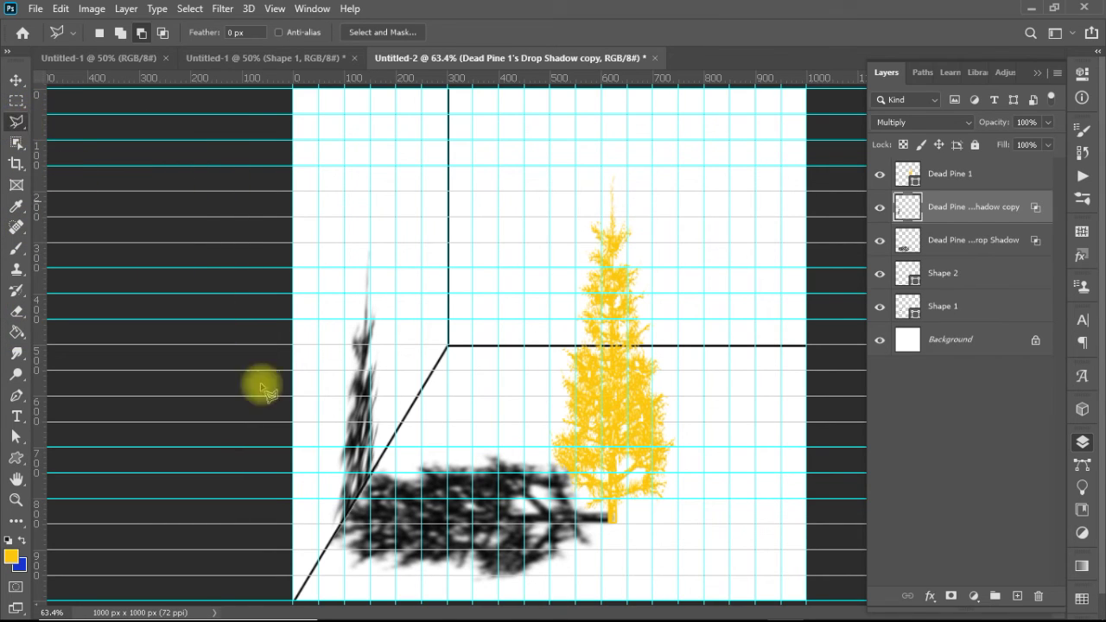
Step: Outline the top wedge and bottom-right triangle as a polygonal selection, with the Background layer active
left_click(293, 268)
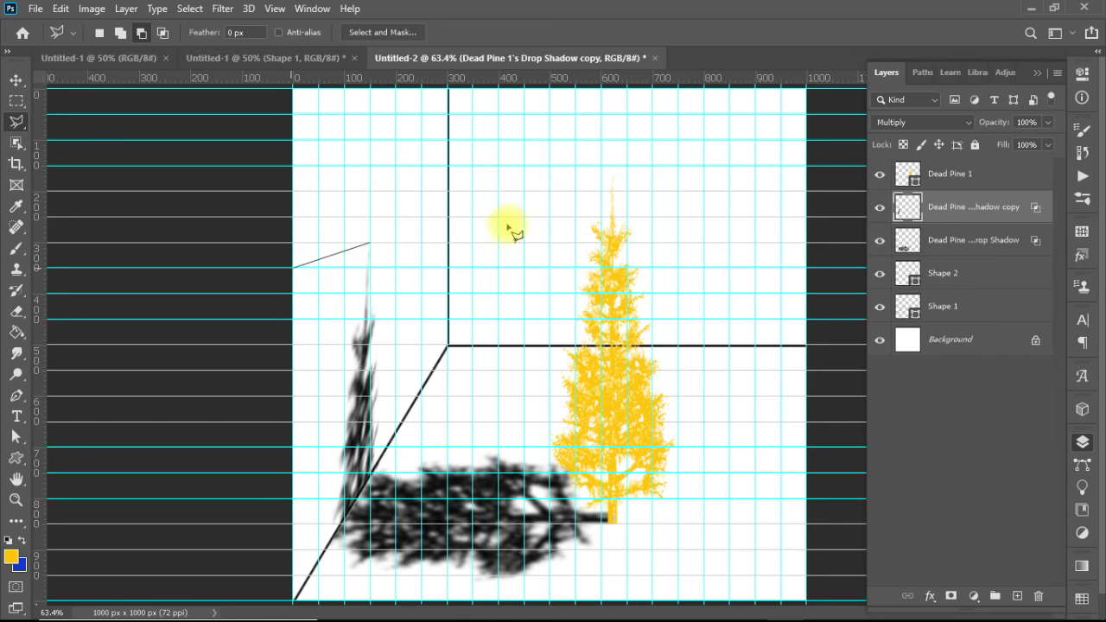
left_click(806, 114)
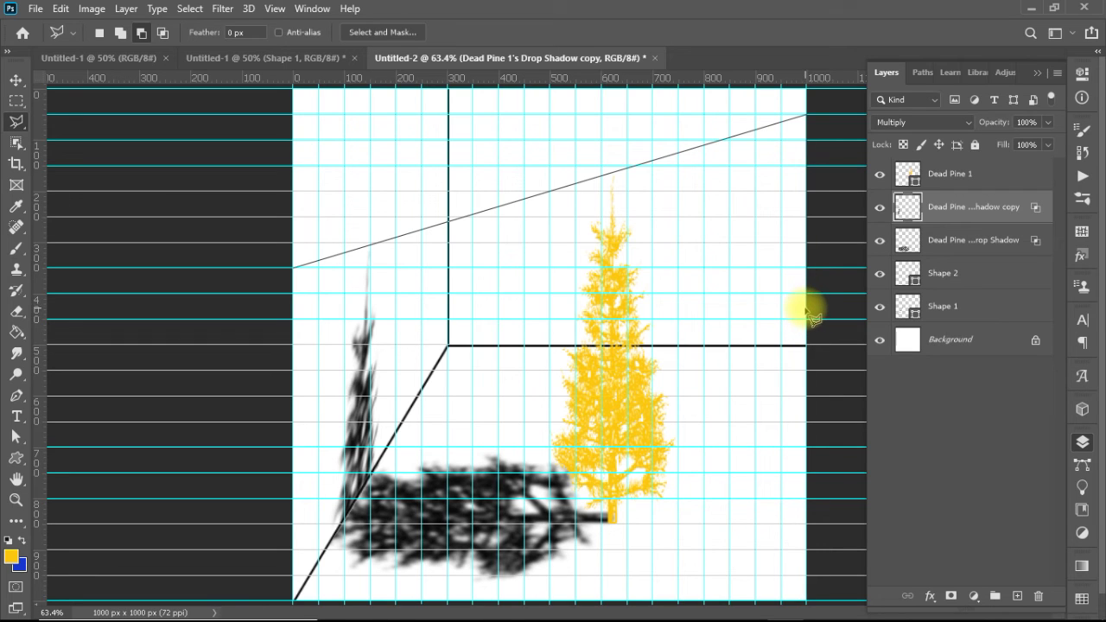
left_click(807, 309)
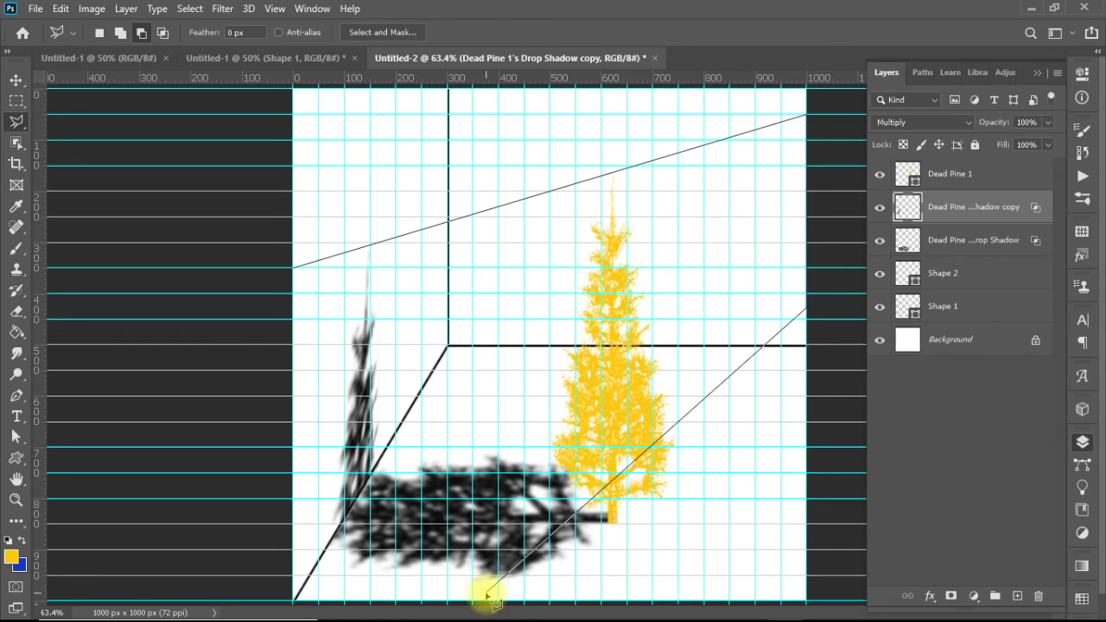
left_click(535, 601)
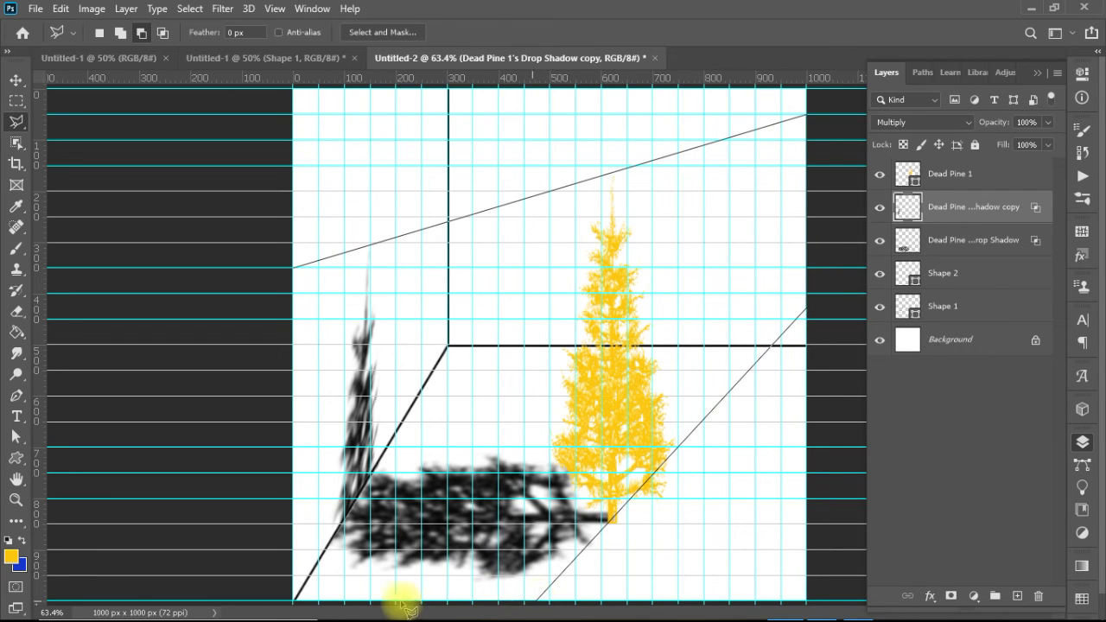
left_click(294, 601)
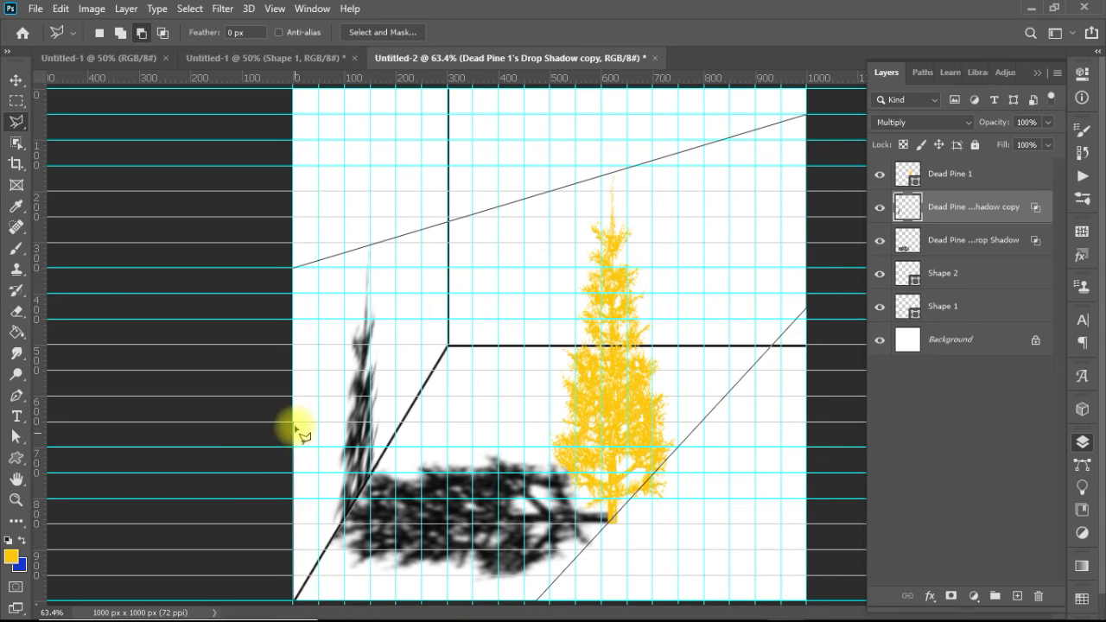
left_click(295, 272)
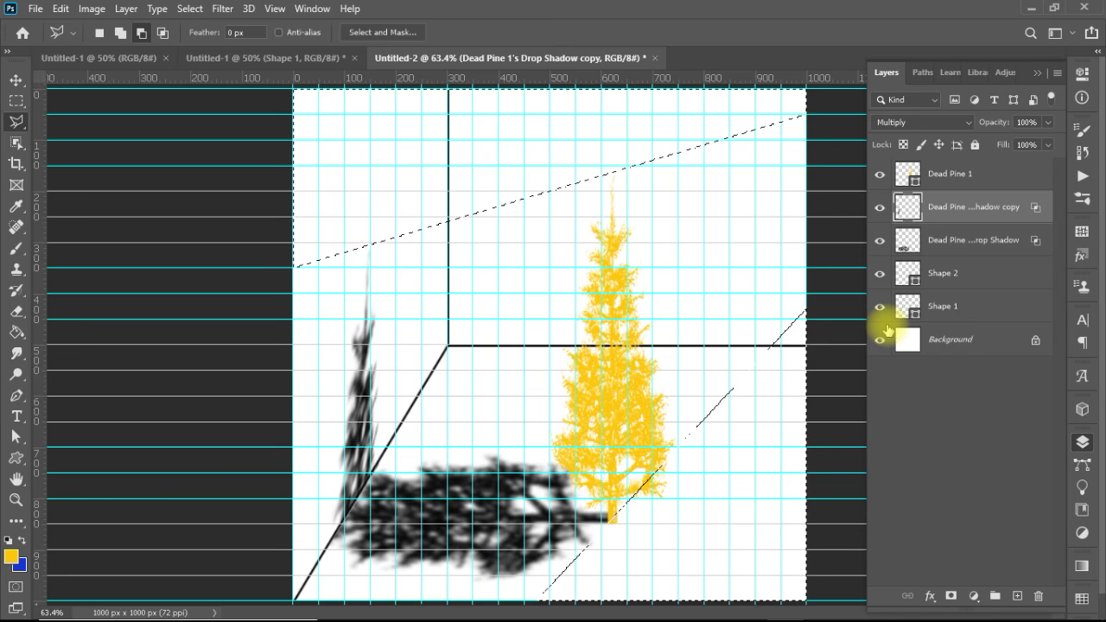
left_click(941, 337)
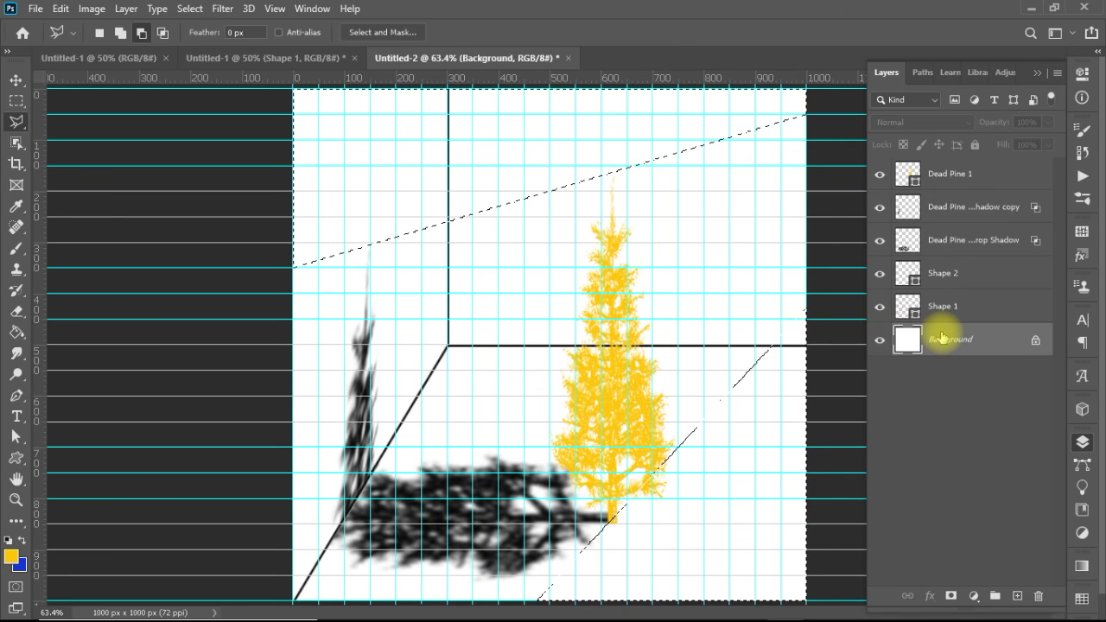
Step: Paint Bucket-fill the selected outer regions with beige-grey #b9b4a4
left_click(15, 333)
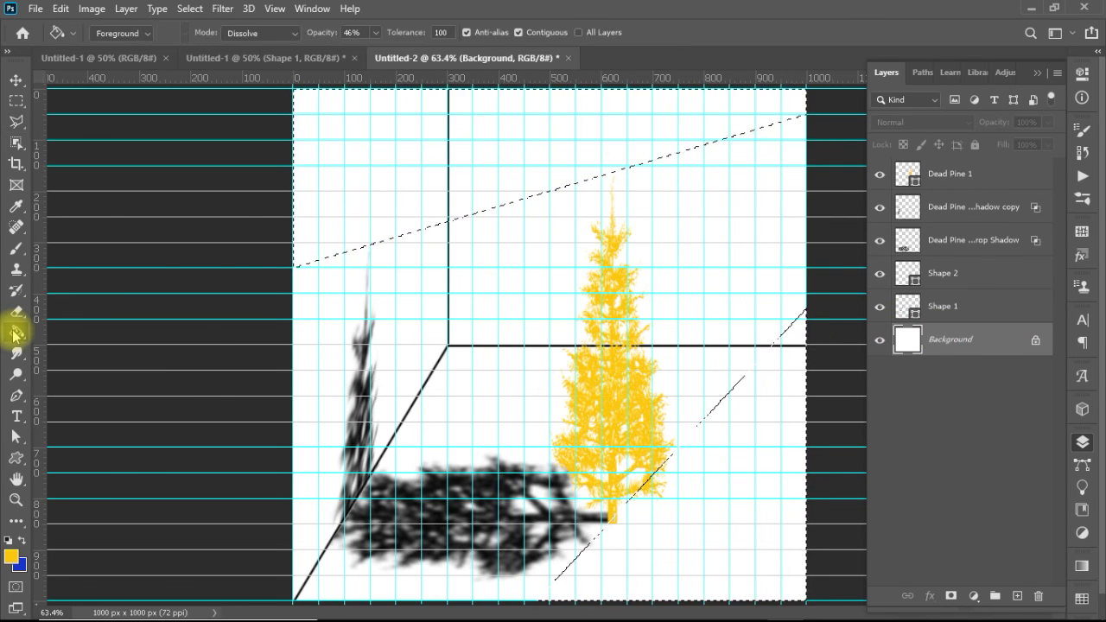
left_click(12, 557)
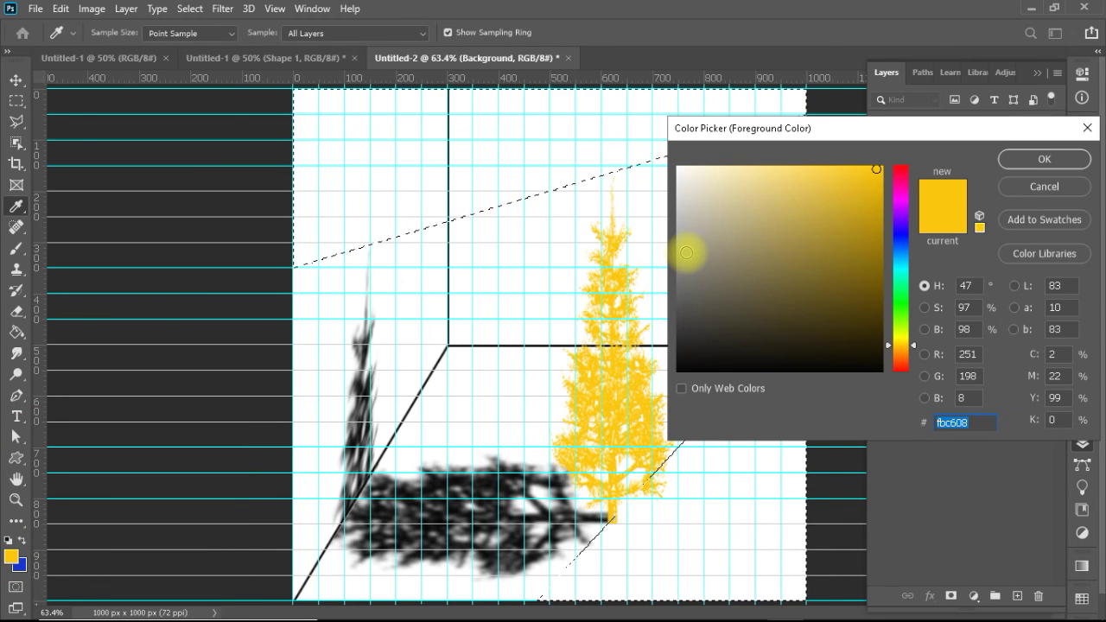
left_click(699, 223)
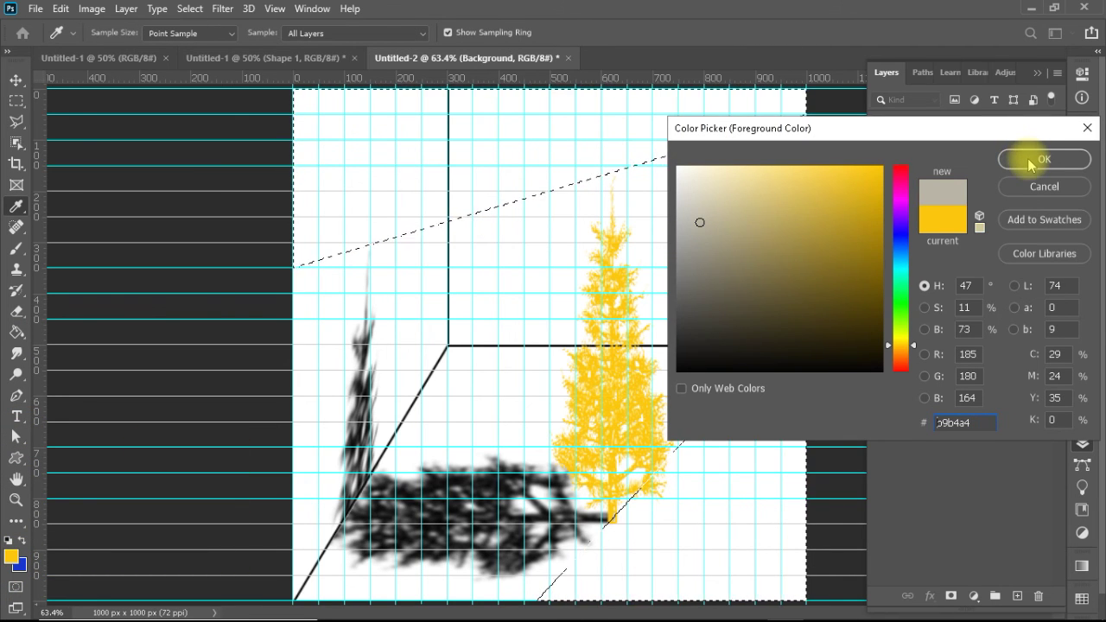
left_click(1022, 158)
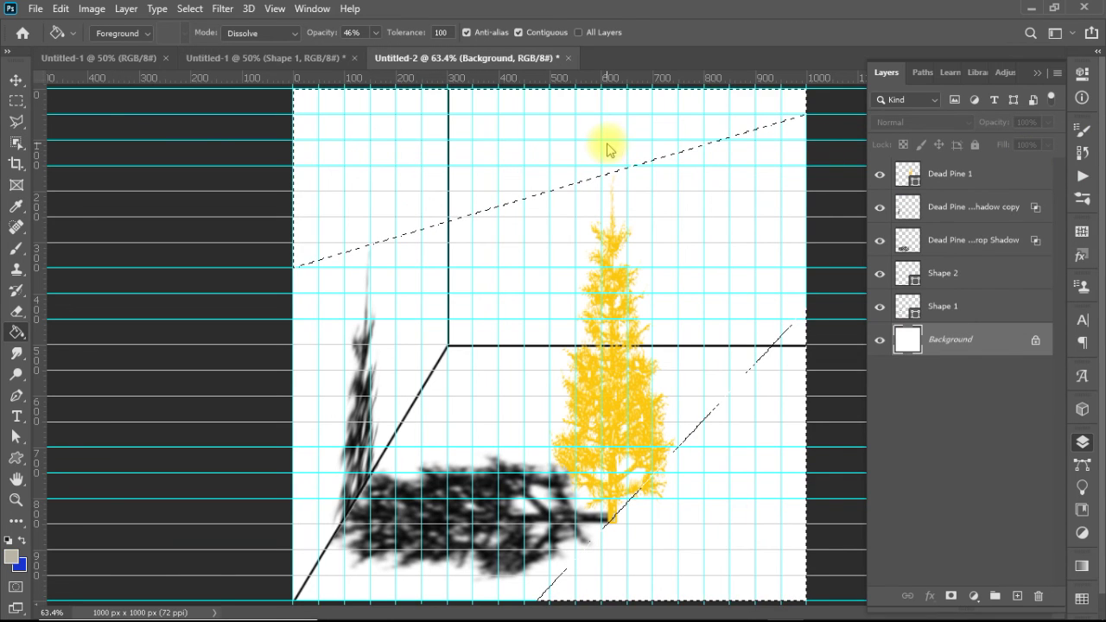
left_click(614, 152)
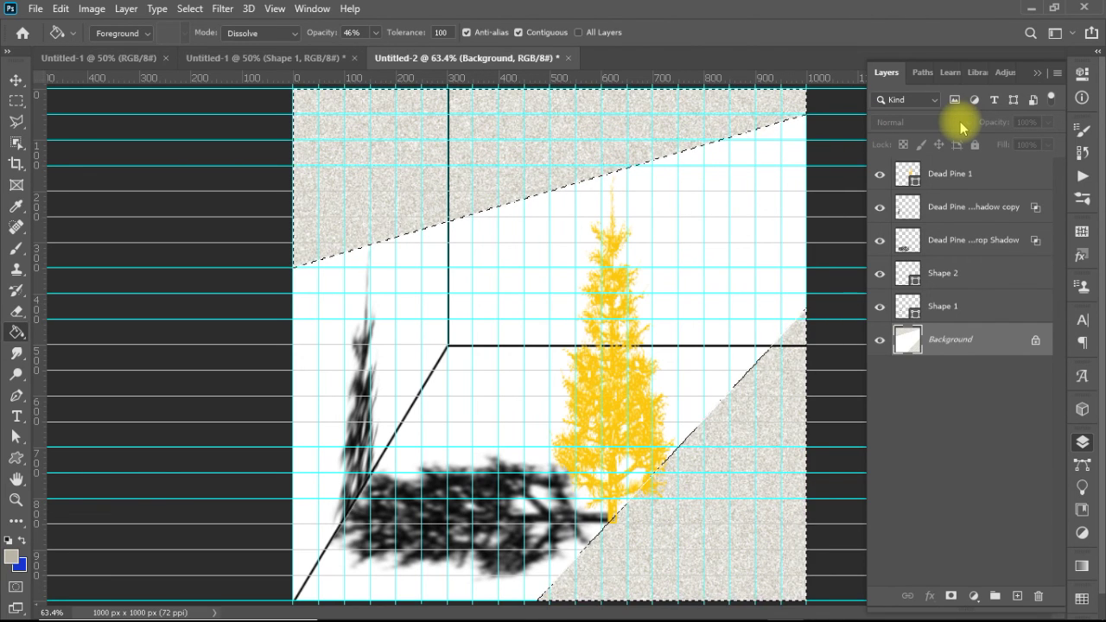
left_click(375, 32)
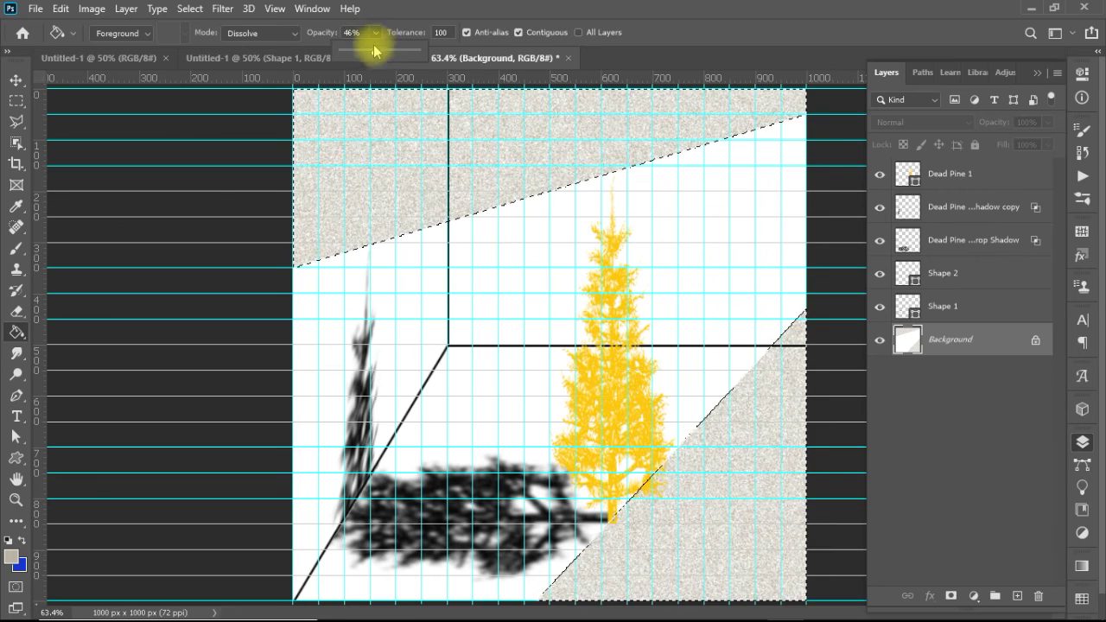
Step: Refill the outer regions at 100% opacity, then lower the fill opacity to 79%
left_click_drag(373, 50, 421, 57)
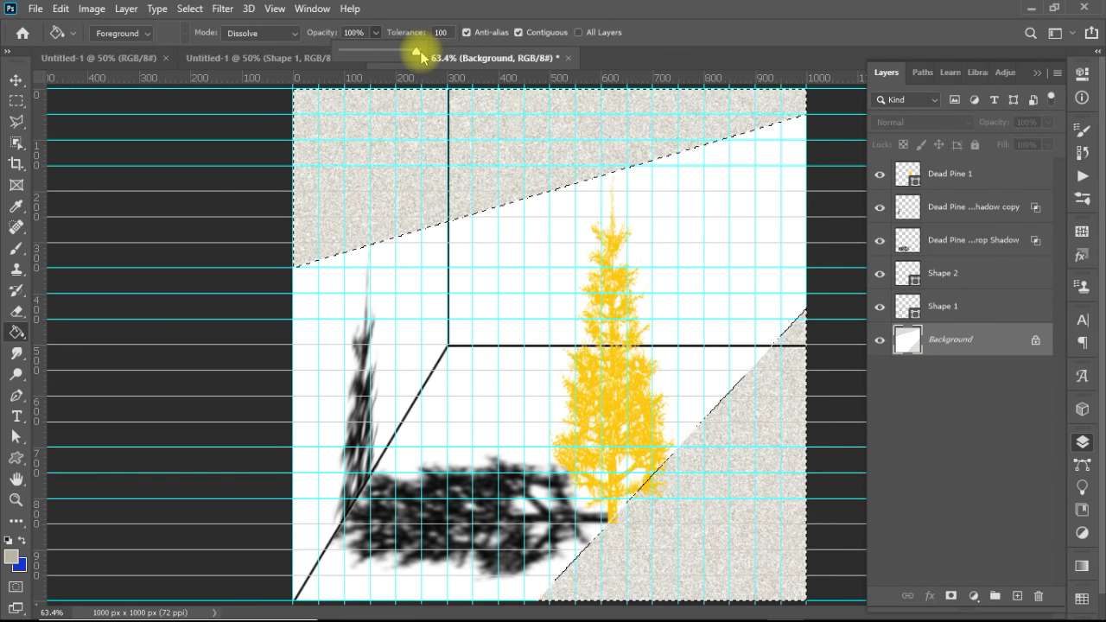
left_click(422, 138)
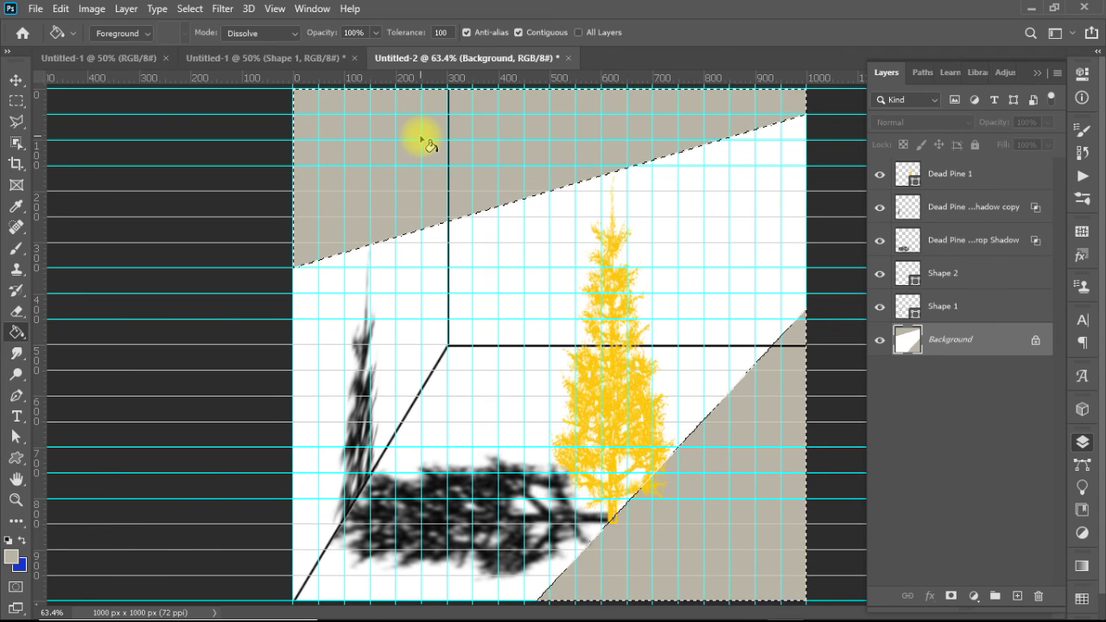
left_click(375, 34)
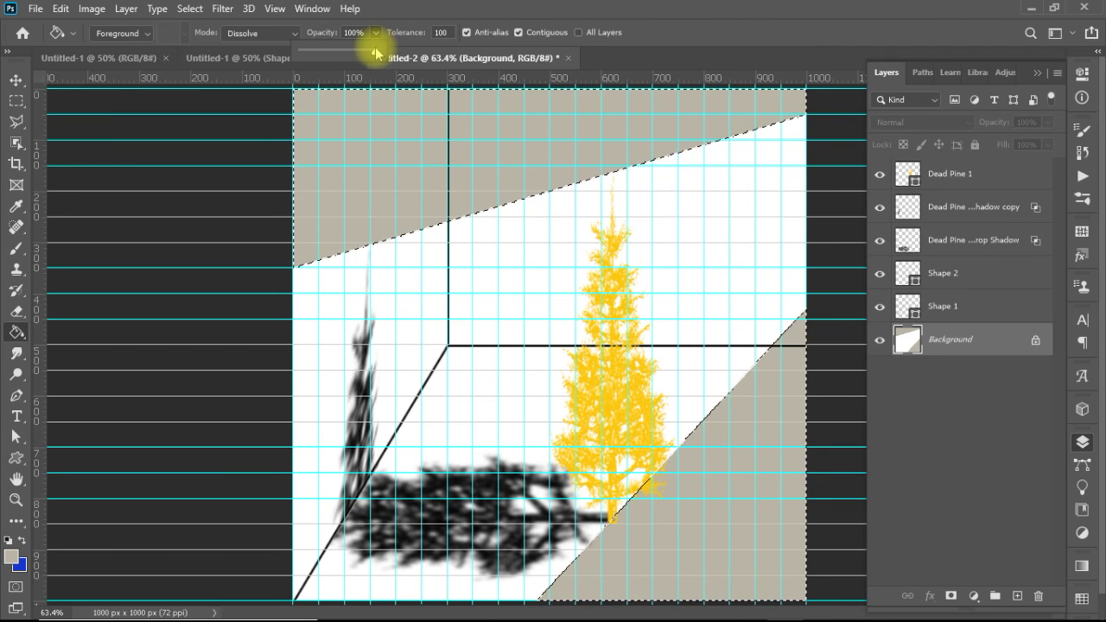
left_click_drag(375, 50, 360, 51)
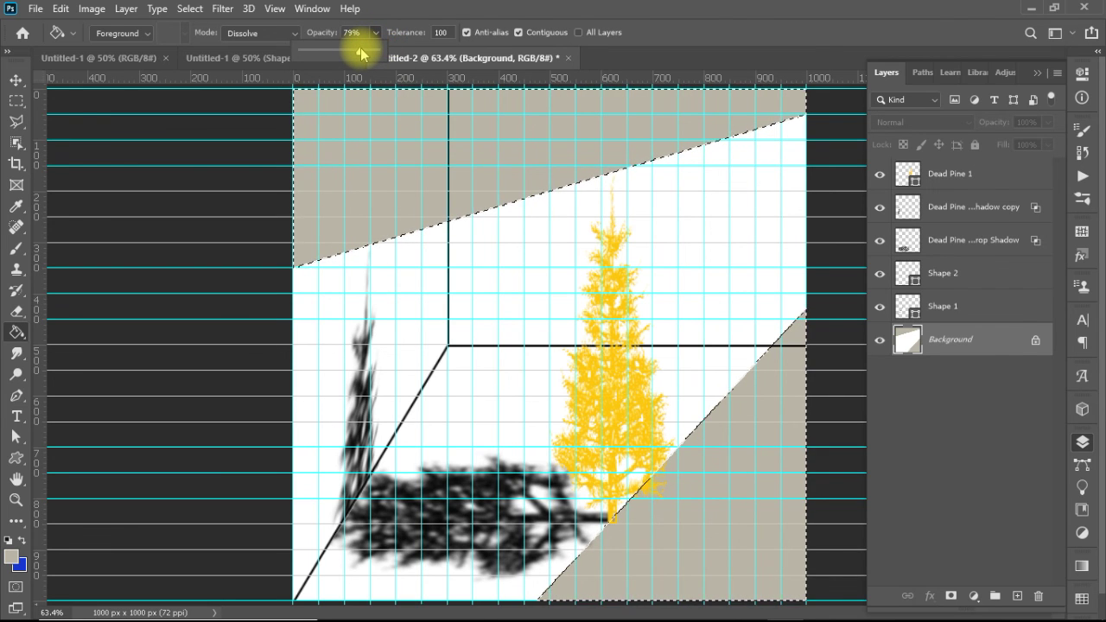